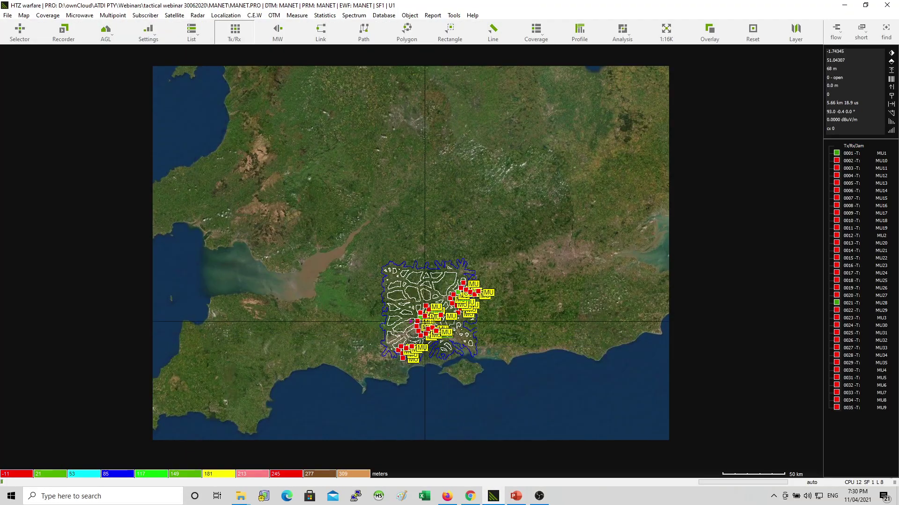
# Switch the base map layer to DEM and examine the terrain relief around the MANET sites.
pyautogui.scroll(1, 425, 320)
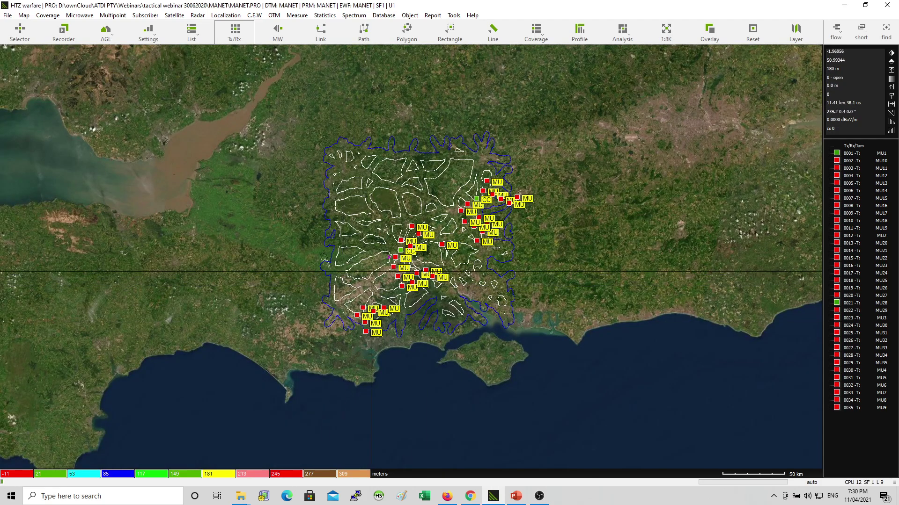
pyautogui.scroll(-1, 527, 208)
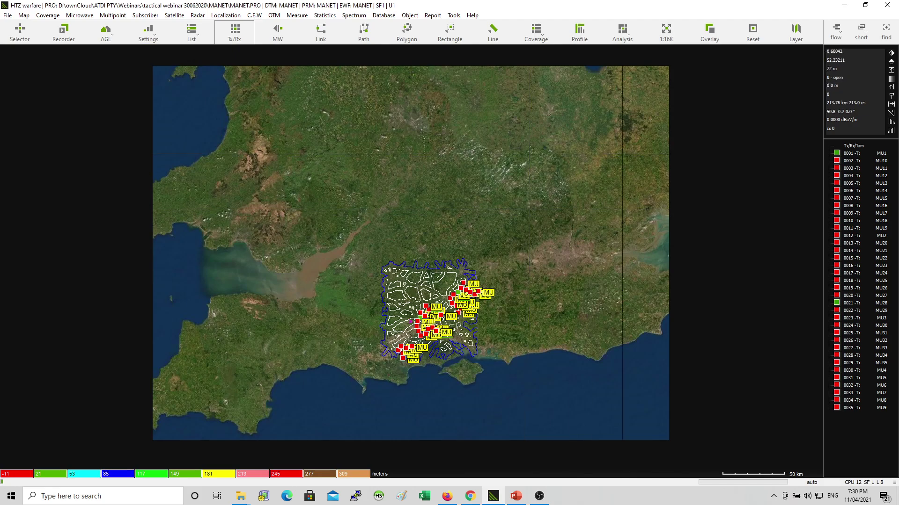
pyautogui.click(797, 32)
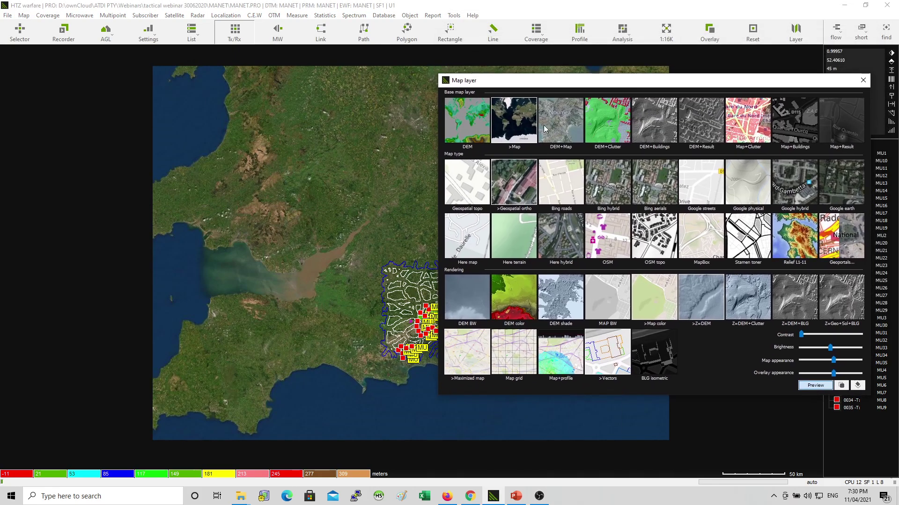
pyautogui.click(467, 124)
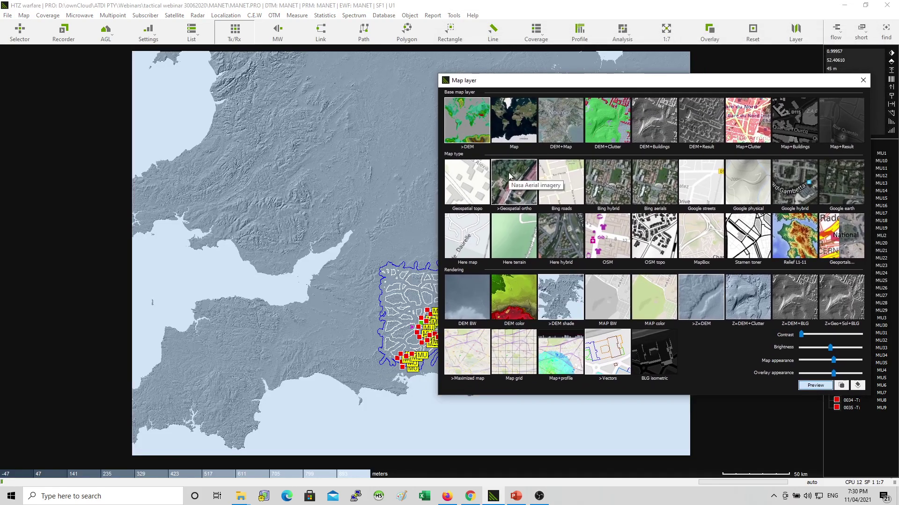
pyautogui.press('Escape')
pyautogui.click(450, 32)
pyautogui.moveTo(331, 253)
pyautogui.mouseDown()
pyautogui.moveTo(374, 292)
pyautogui.moveTo(481, 347)
pyautogui.mouseUp()
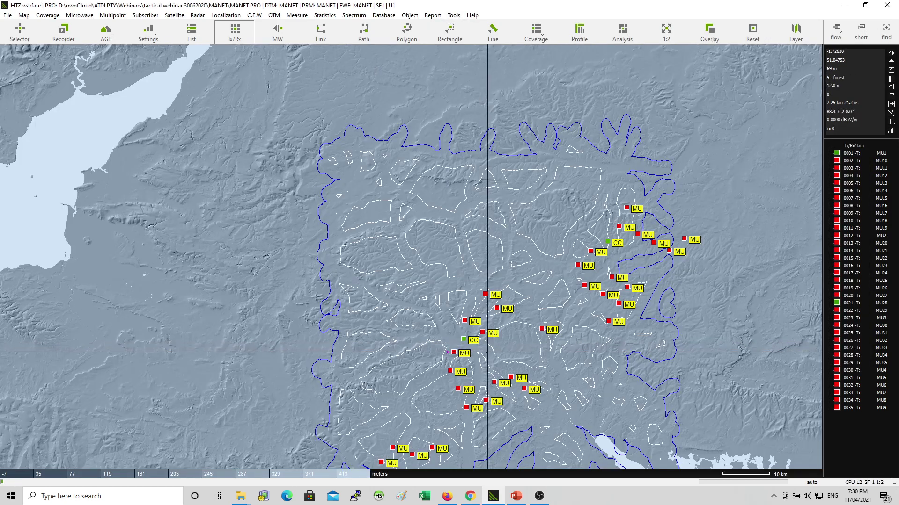
pyautogui.moveTo(533, 364); pyautogui.dragTo(448, 289)
pyautogui.scroll(1, 384, 300)
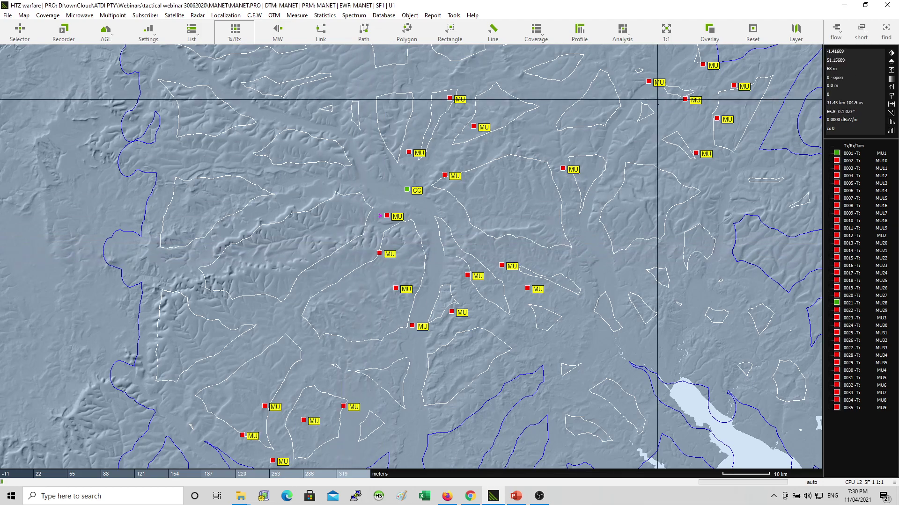
# Switch the base map layer to DEM+Clutter and examine the clutter around the CC and MU sites.
pyautogui.click(796, 32)
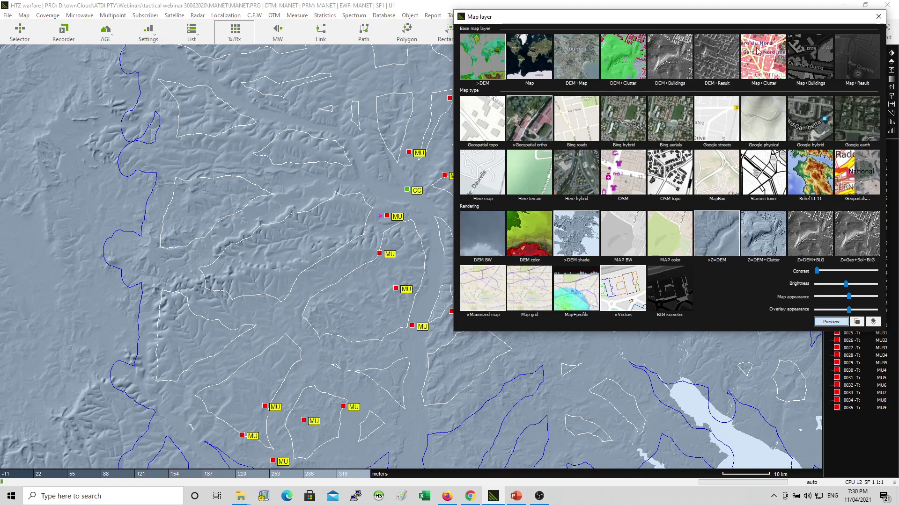
pyautogui.click(631, 62)
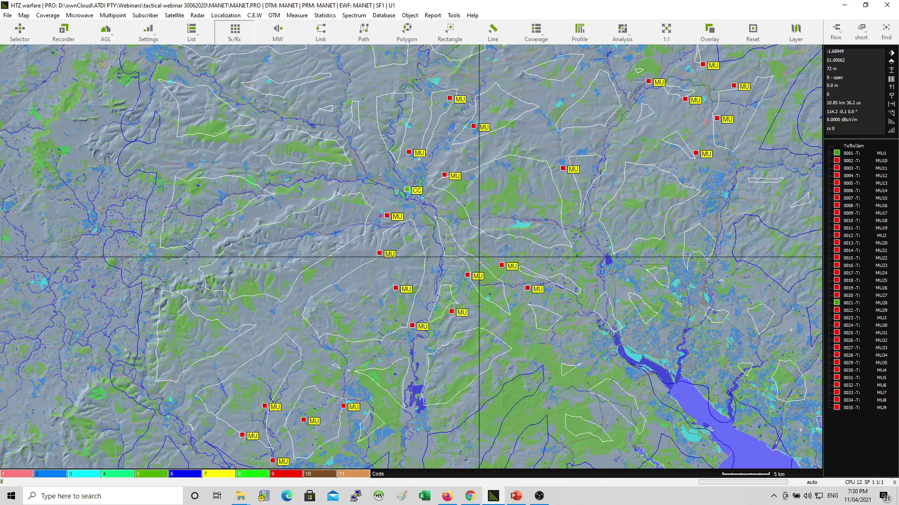
pyautogui.moveTo(528, 275); pyautogui.dragTo(467, 243)
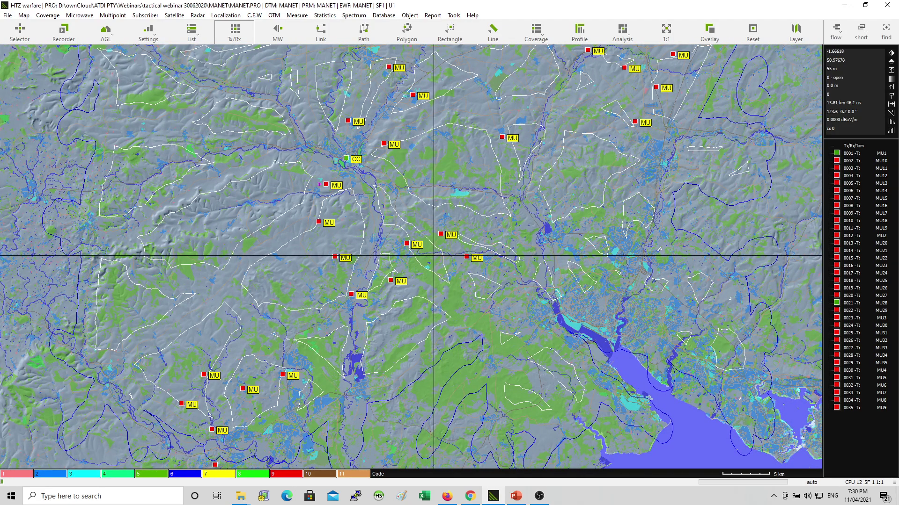
pyautogui.moveTo(367, 181); pyautogui.dragTo(371, 196)
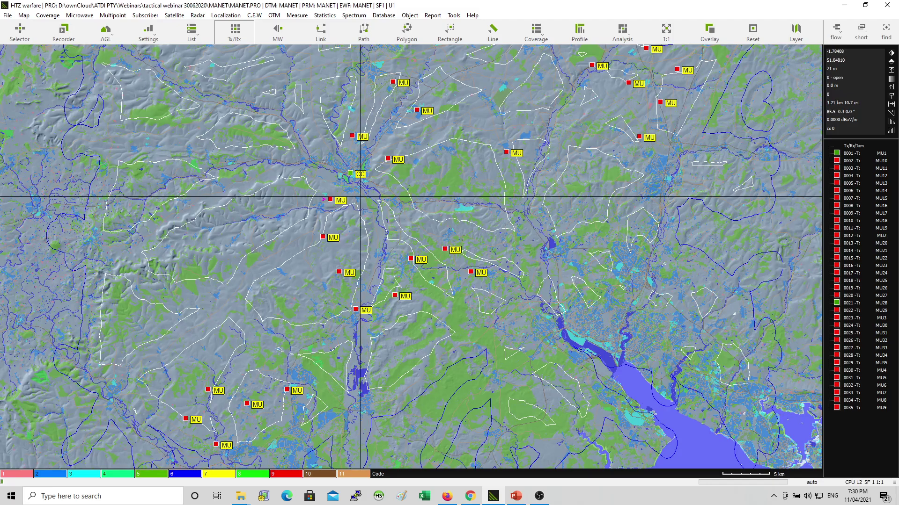
pyautogui.scroll(1, 338, 133)
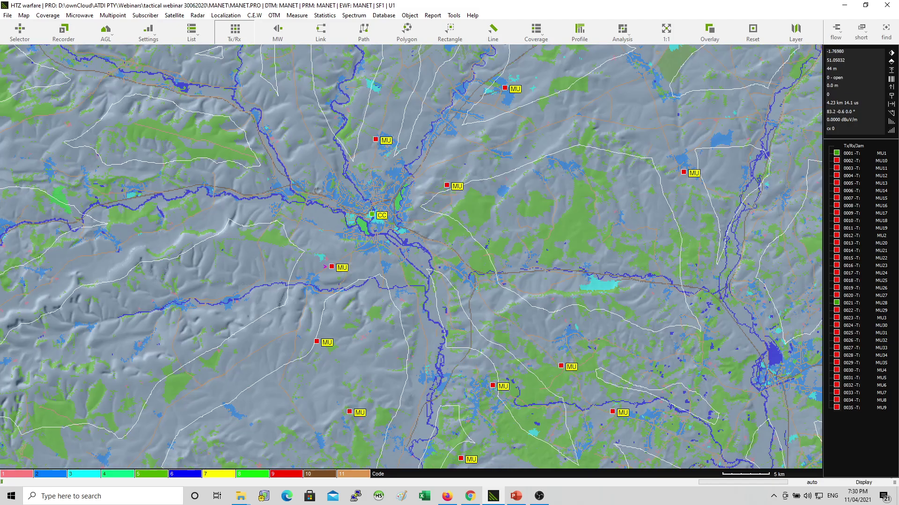
# Set the base map layer to Map, using the Geospatial ortho imagery, and inspect the site deployment.
pyautogui.click(796, 32)
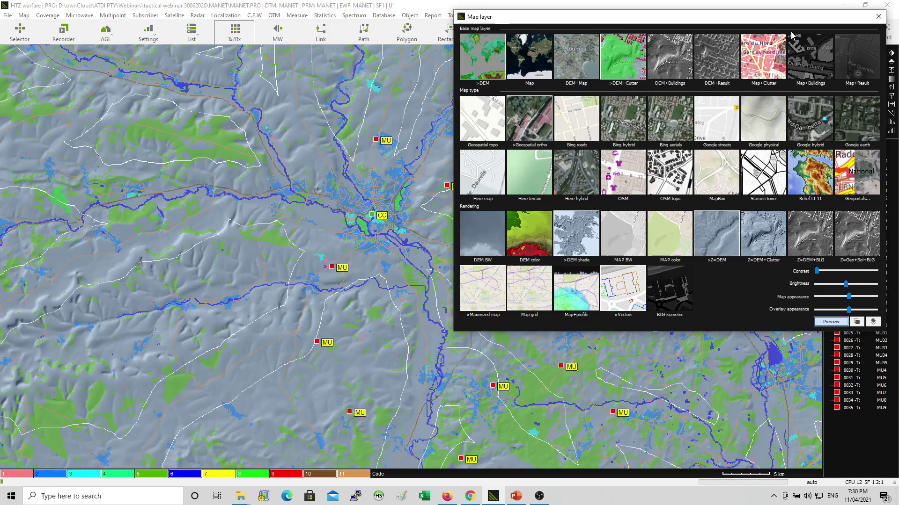
pyautogui.click(538, 57)
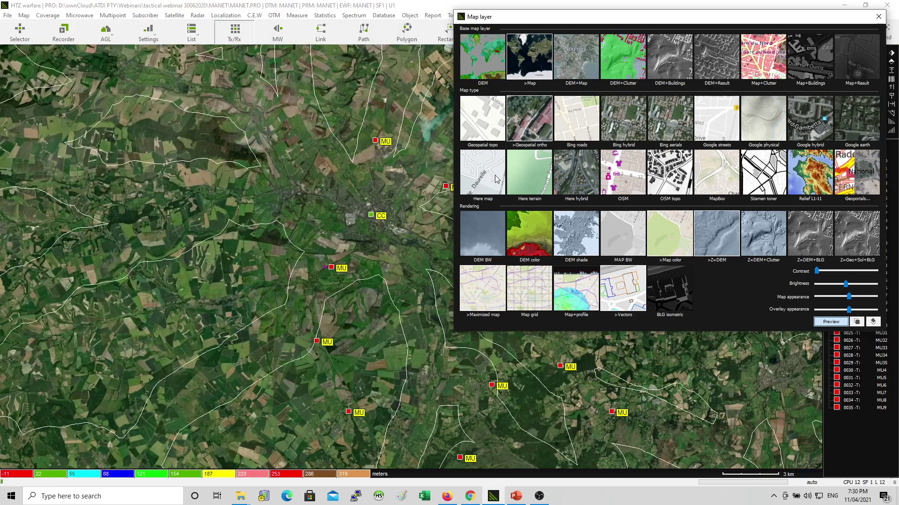
pyautogui.moveTo(460, 224); pyautogui.dragTo(457, 196)
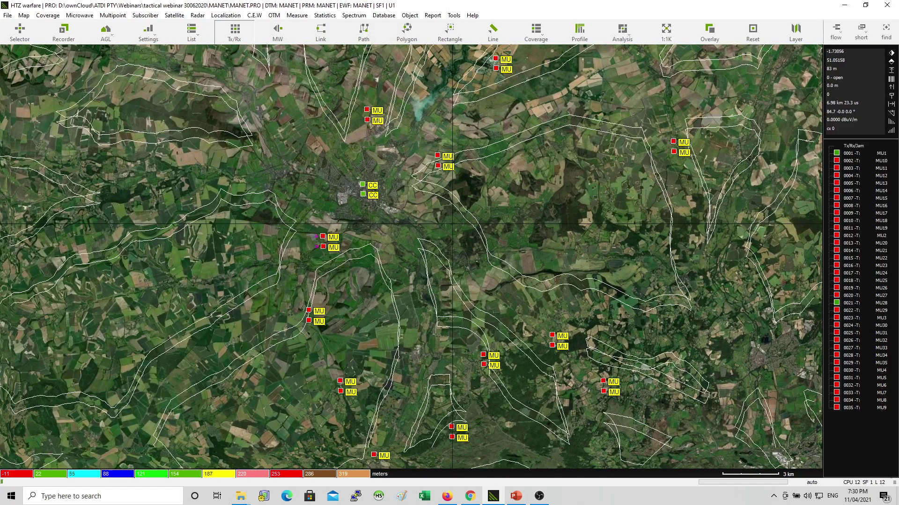
pyautogui.scroll(-2, 441, 228)
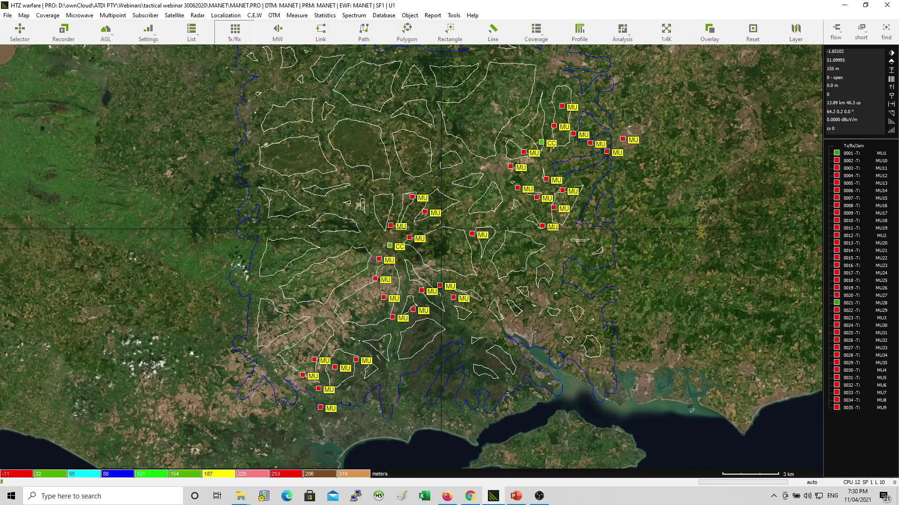
pyautogui.scroll(1, 439, 233)
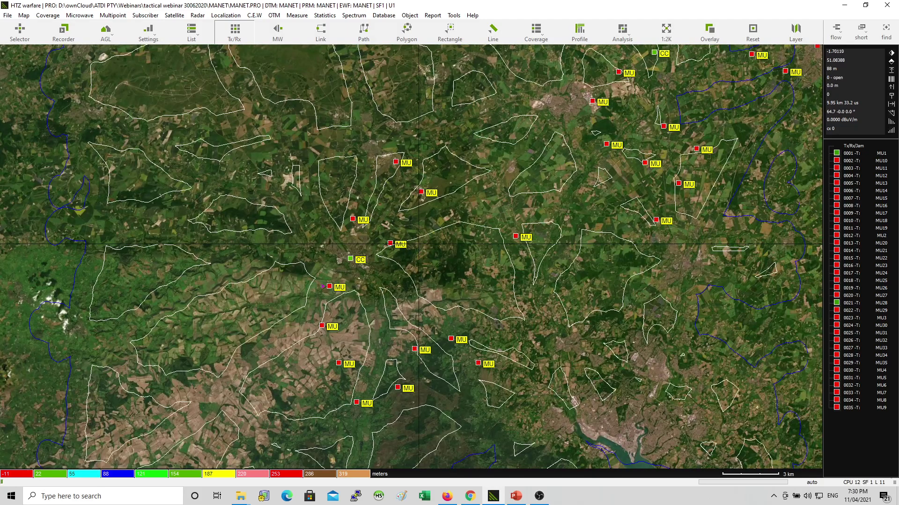
# Review the ITM NTIA parameters in the propagation model settings, including confidence, reliability, ground type and radio climate.
pyautogui.click(453, 15)
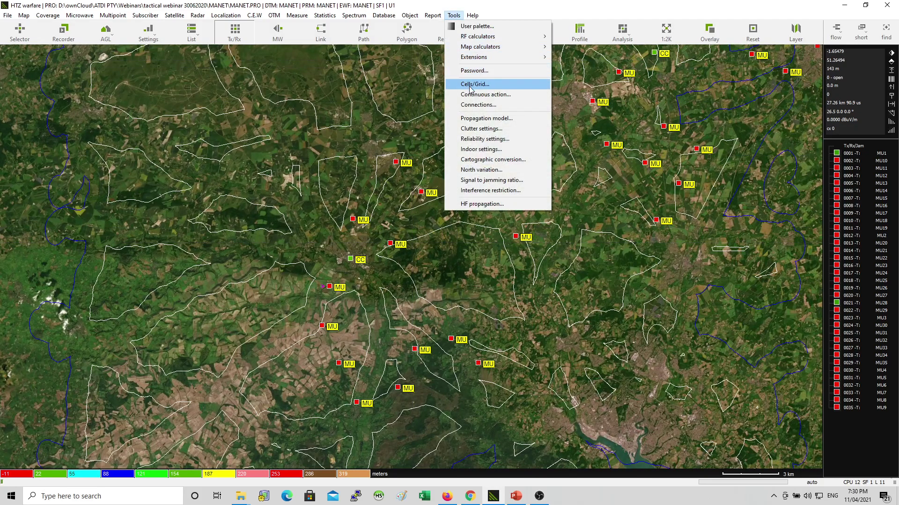
pyautogui.click(481, 117)
pyautogui.click(443, 118)
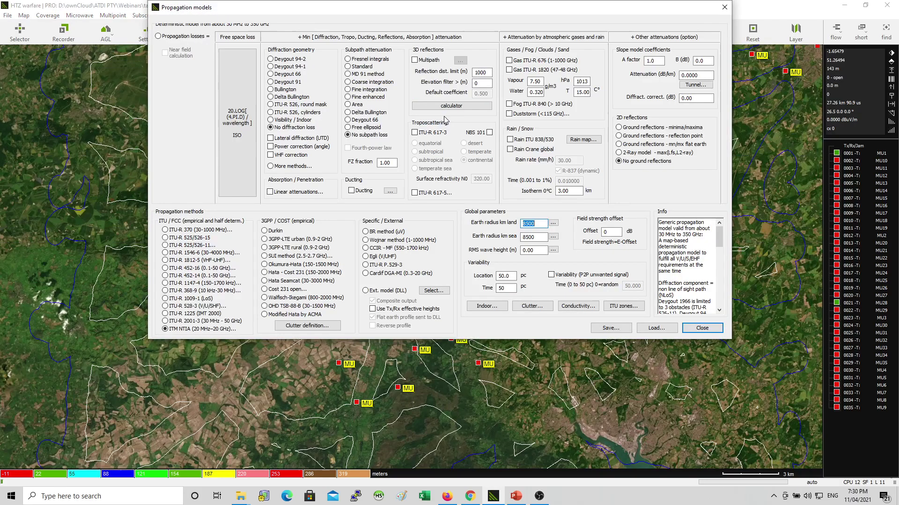
pyautogui.moveTo(401, 8); pyautogui.dragTo(449, 65)
pyautogui.click(255, 384)
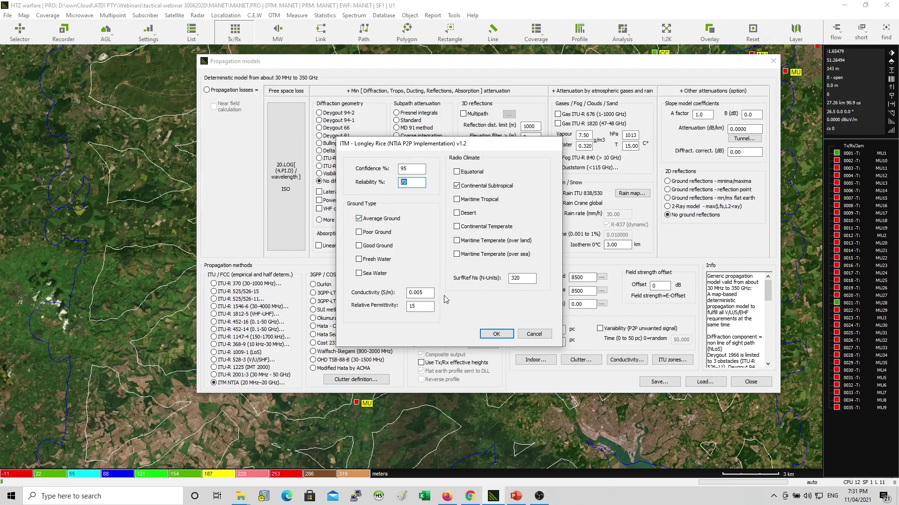
pyautogui.click(496, 333)
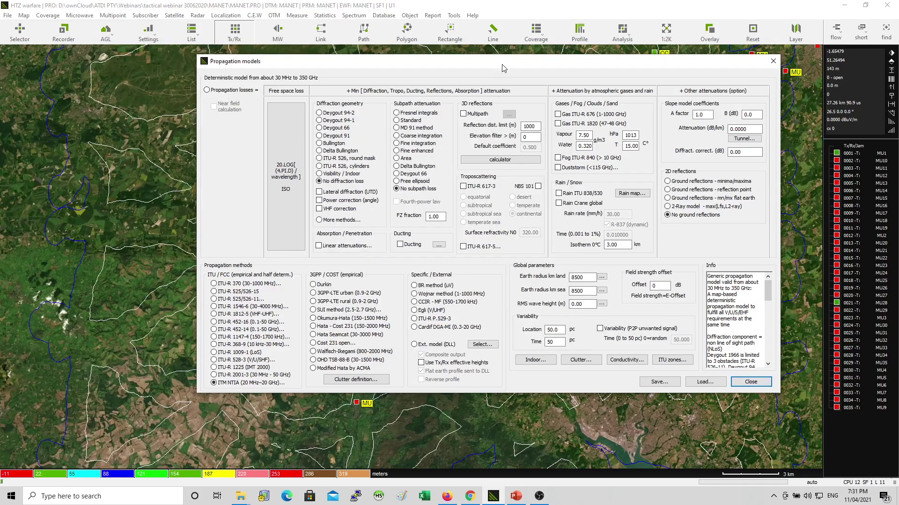
pyautogui.moveTo(502, 65); pyautogui.dragTo(432, 68)
pyautogui.click(671, 386)
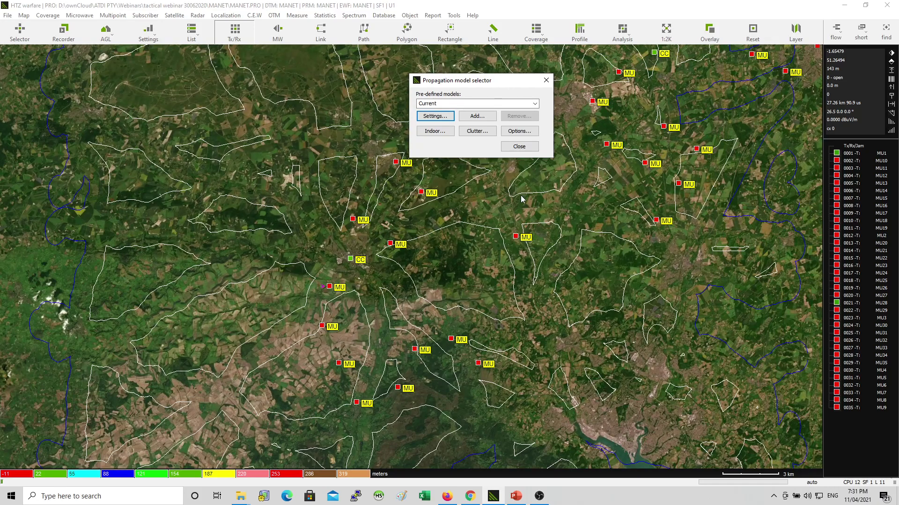
pyautogui.click(519, 150)
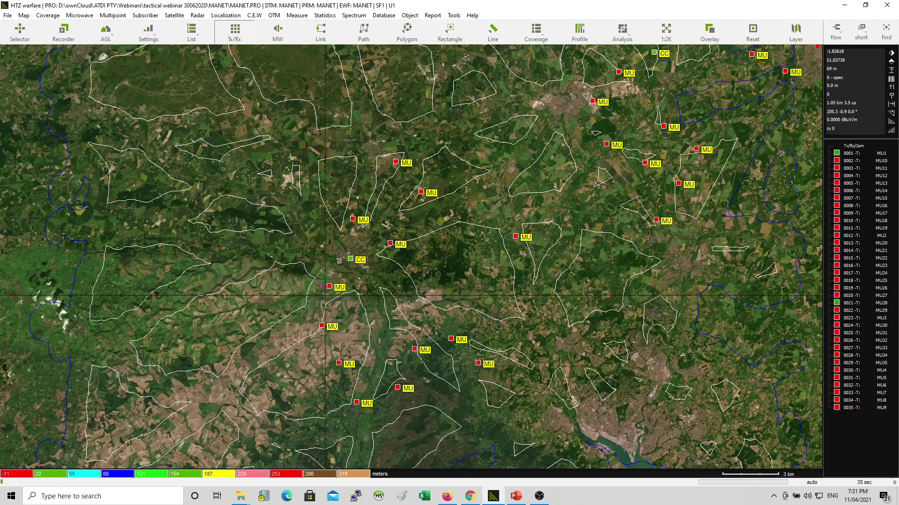
# Generate the path profile from site MU13 to site MU10 and examine its terrain, clutter and link results.
pyautogui.scroll(2, 340, 291)
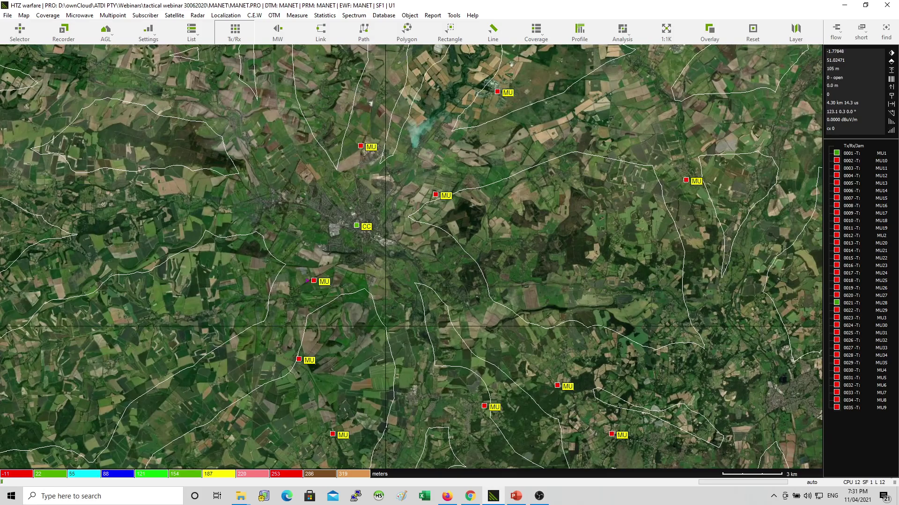
pyautogui.moveTo(393, 341); pyautogui.dragTo(379, 257)
pyautogui.scroll(-1, 360, 311)
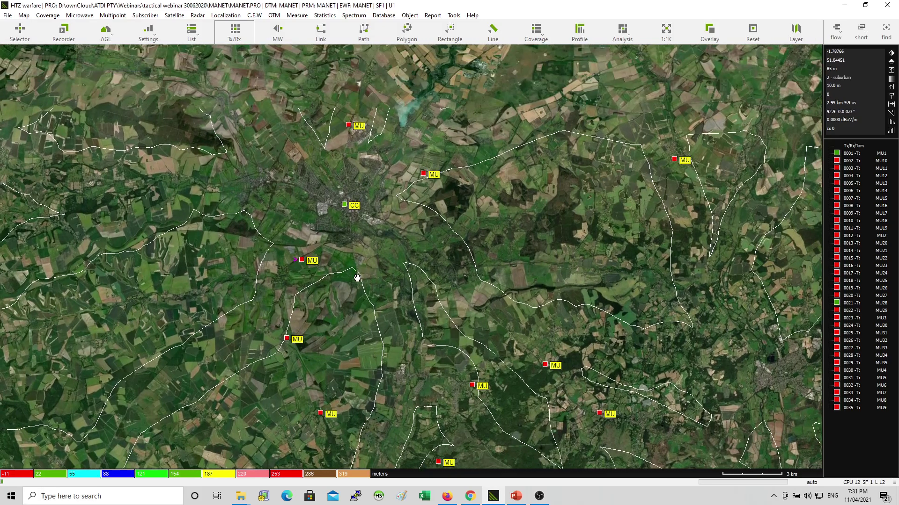
pyautogui.scroll(1, 366, 200)
pyautogui.moveTo(367, 200); pyautogui.dragTo(345, 253)
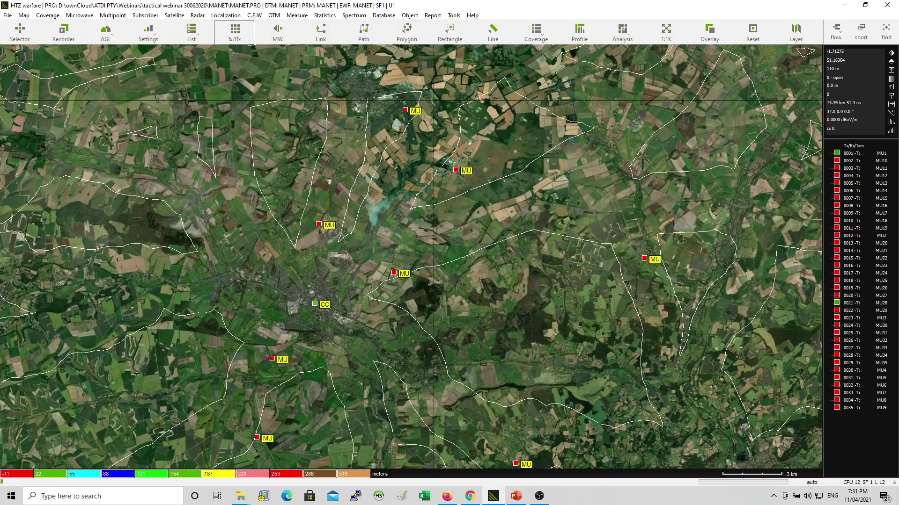
pyautogui.click(571, 36)
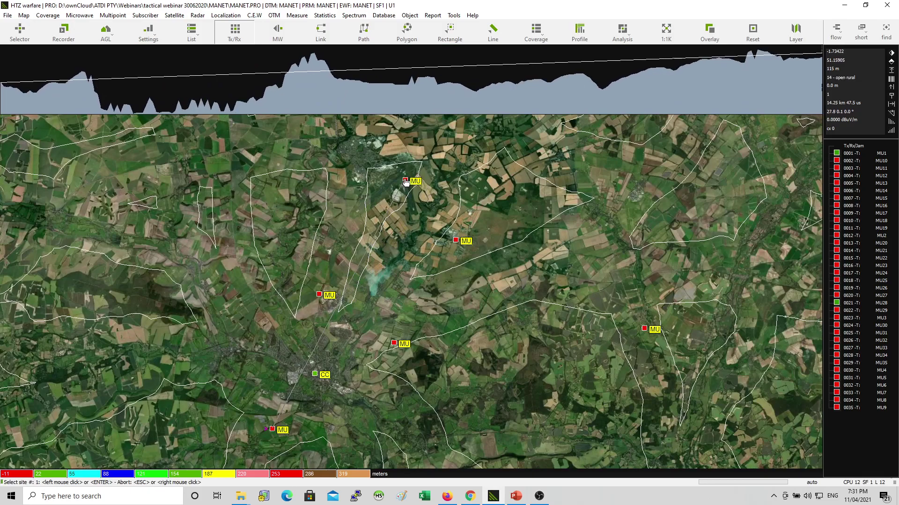
pyautogui.click(405, 182)
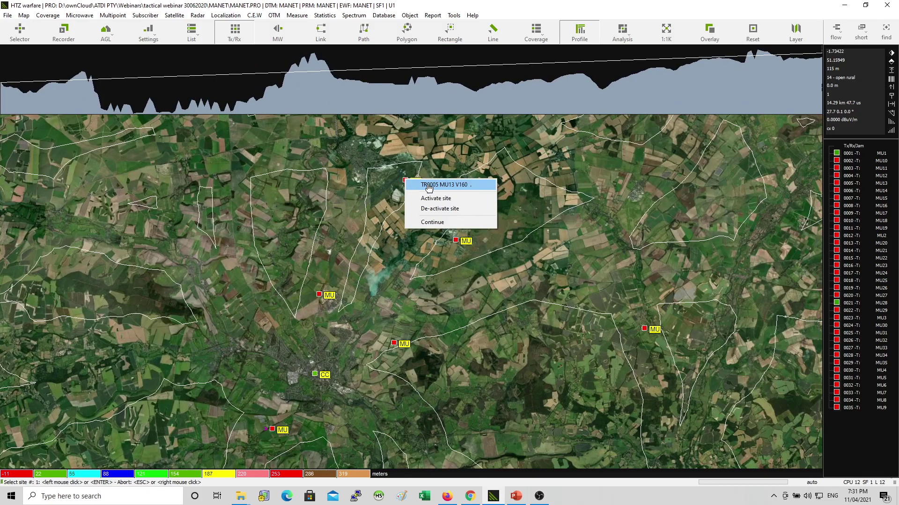
pyautogui.click(429, 185)
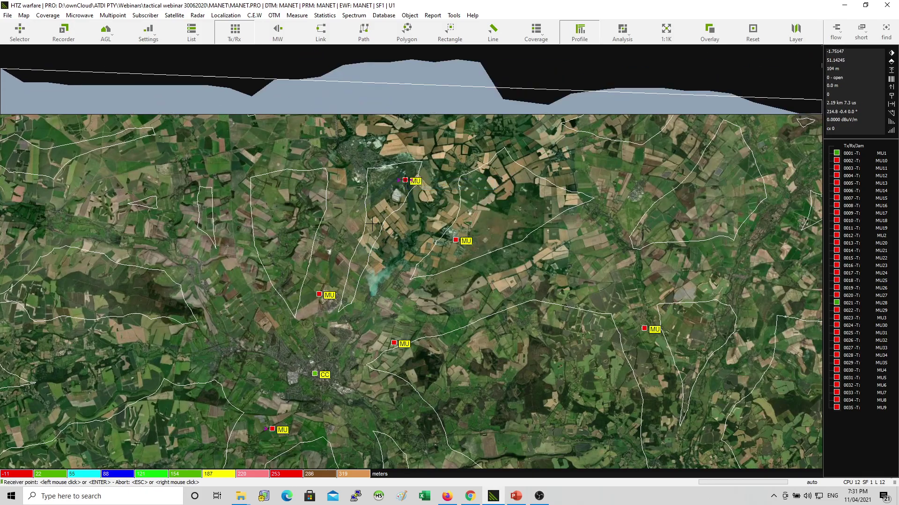
pyautogui.click(319, 296)
pyautogui.click(335, 303)
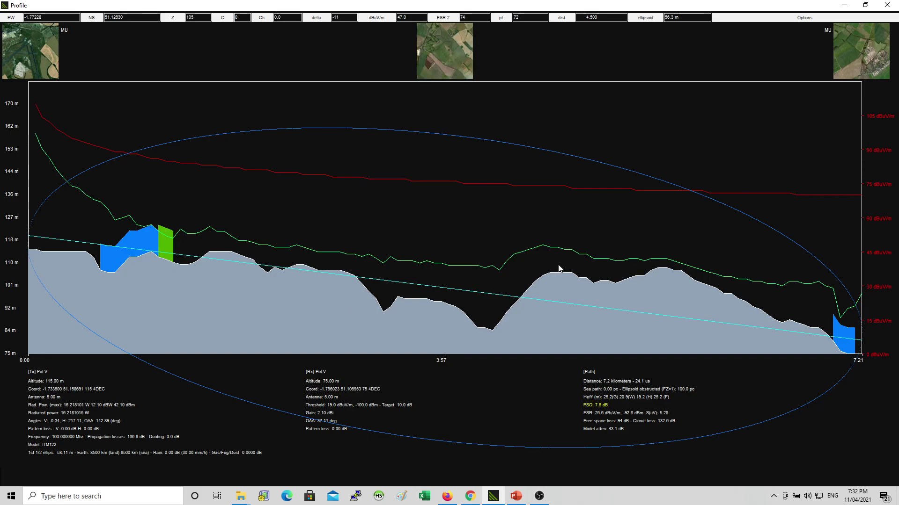
pyautogui.press('Escape')
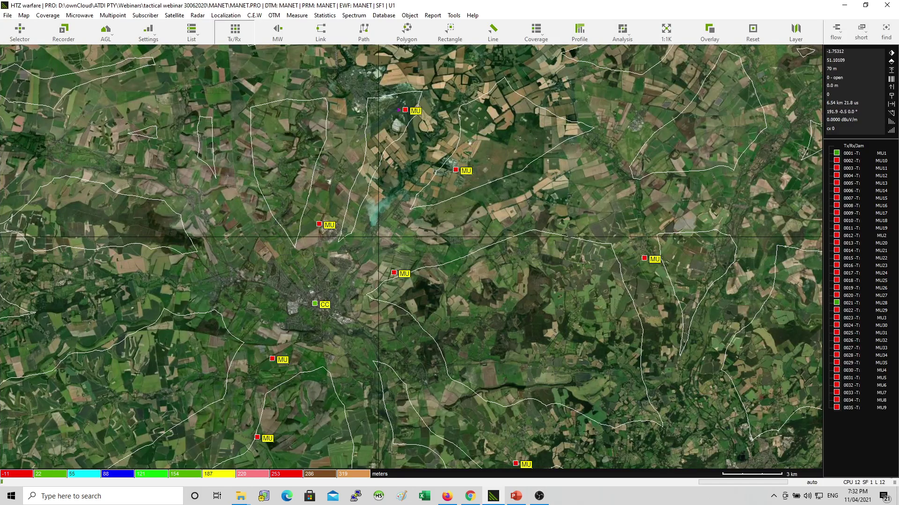
# Open the general Tx/Rx parameters of site MU10.
pyautogui.rightClick(318, 225)
pyautogui.click(356, 231)
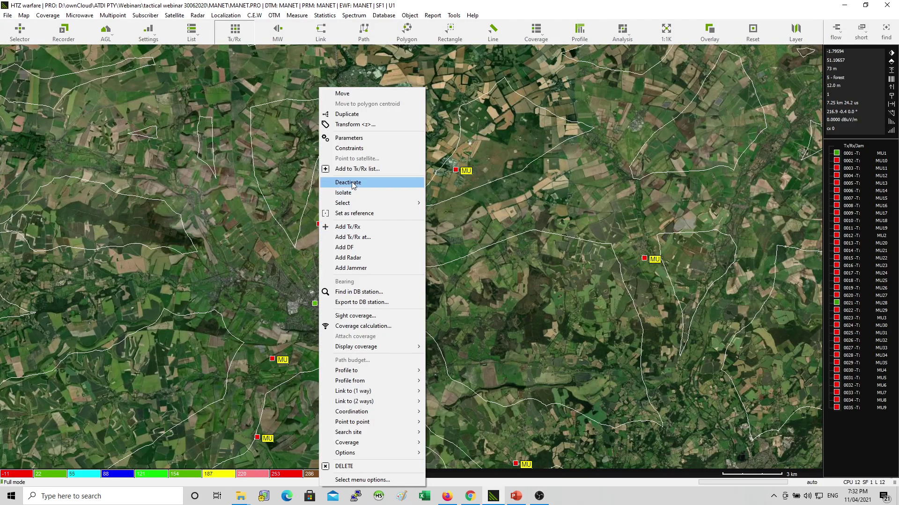
pyautogui.click(349, 136)
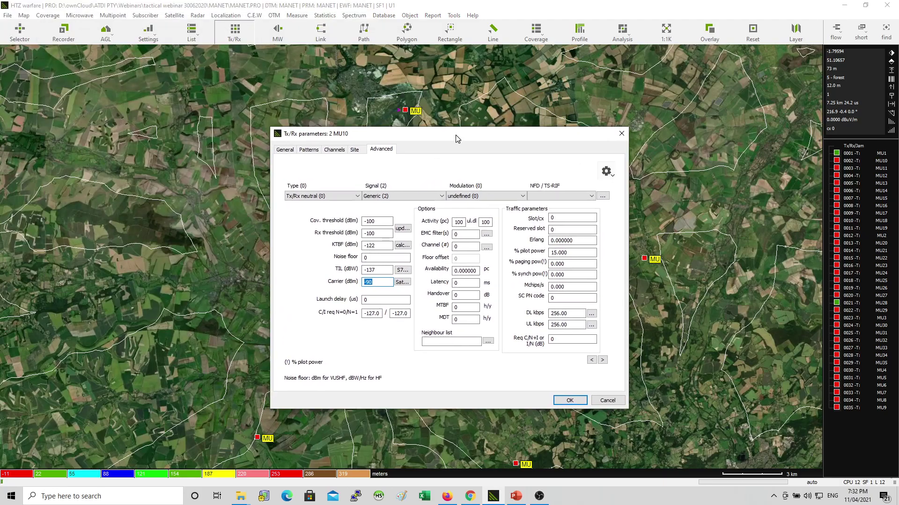
pyautogui.click(283, 150)
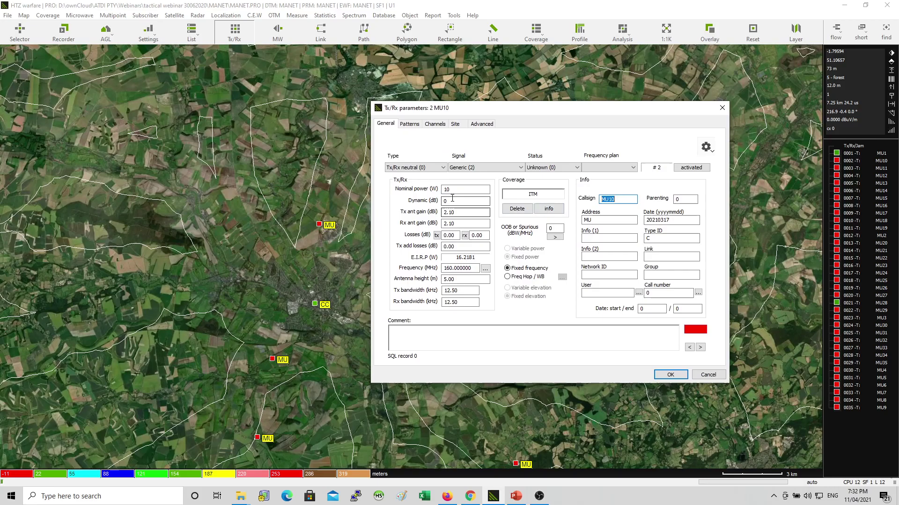
# Review site MU10's general radio parameters, from nominal power and antenna gains to losses, frequency and antenna height.
pyautogui.moveTo(453, 189); pyautogui.dragTo(444, 213)
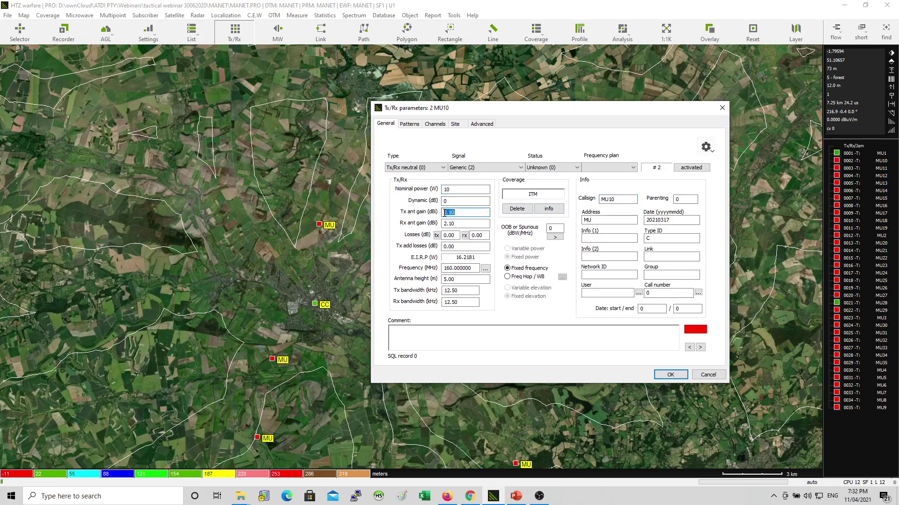
pyautogui.press('Tab')
pyautogui.press('Tab')
pyautogui.press('Tab')
pyautogui.press('Tab')
pyautogui.press('Tab')
pyautogui.press('Tab')
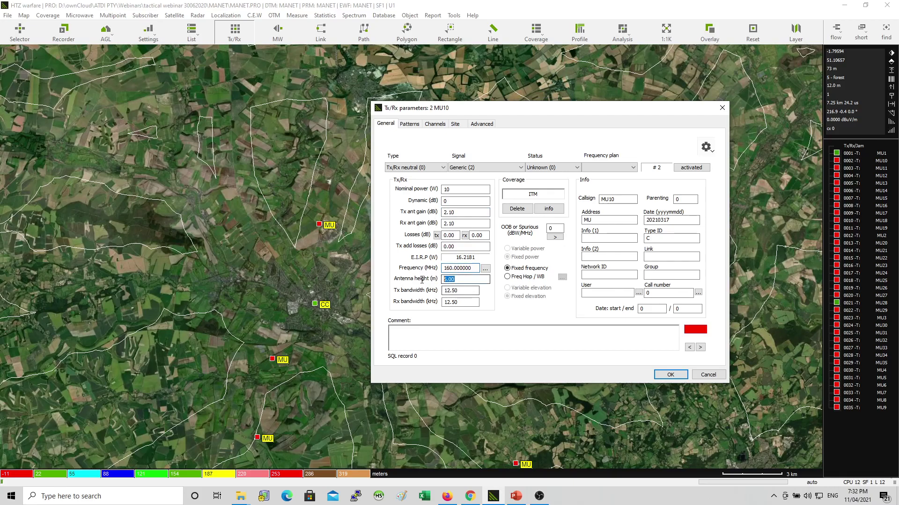
# Review site MU10's advanced thresholds, channels and site parameters, and close the station parameters without saving changes.
pyautogui.click(482, 124)
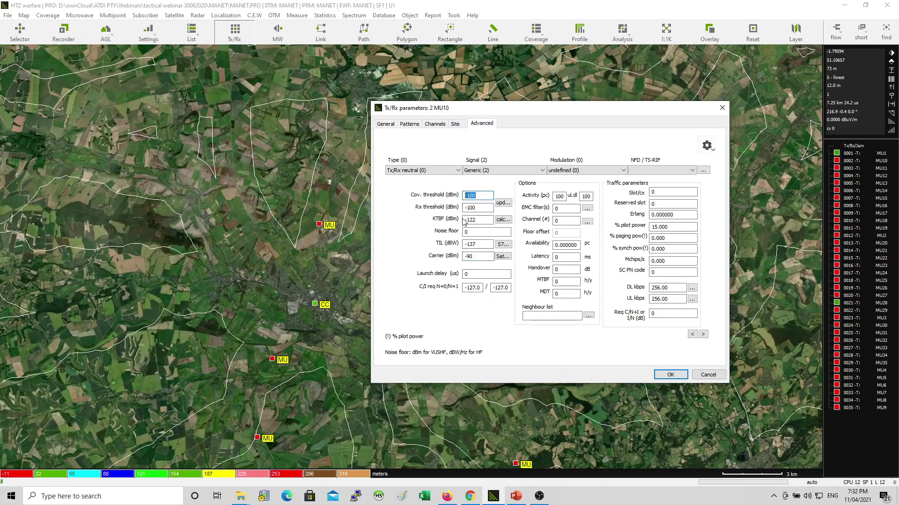
pyautogui.click(435, 124)
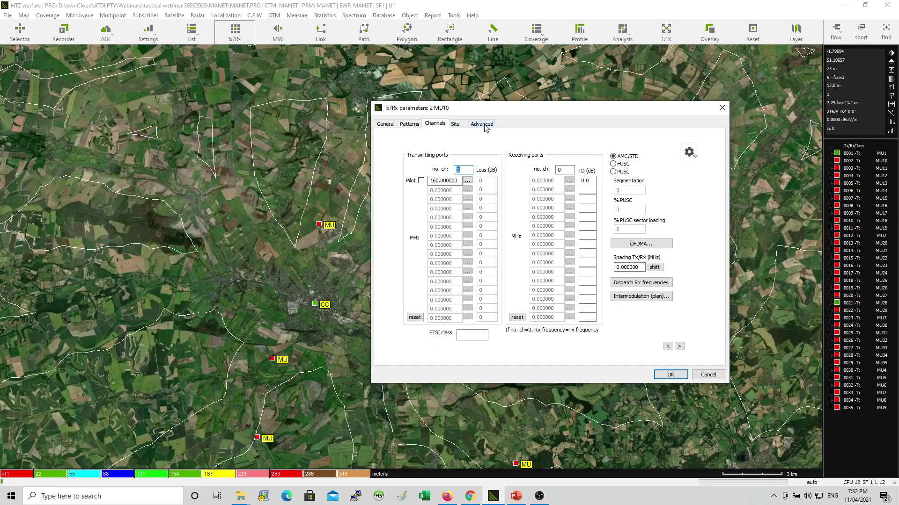
pyautogui.click(457, 124)
pyautogui.click(386, 124)
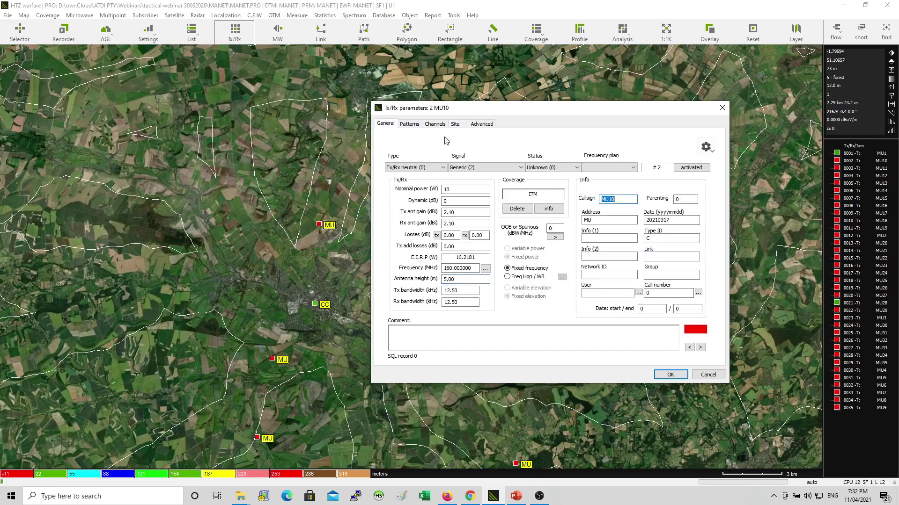
pyautogui.click(708, 375)
# Survey the deployment of mobile units and command centres across the whole map area.
pyautogui.scroll(-1, 408, 279)
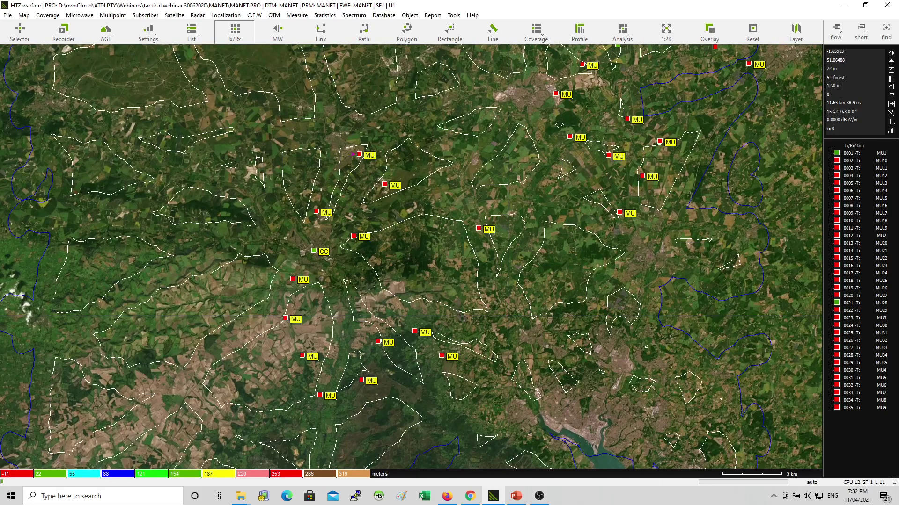
pyautogui.scroll(-1, 408, 279)
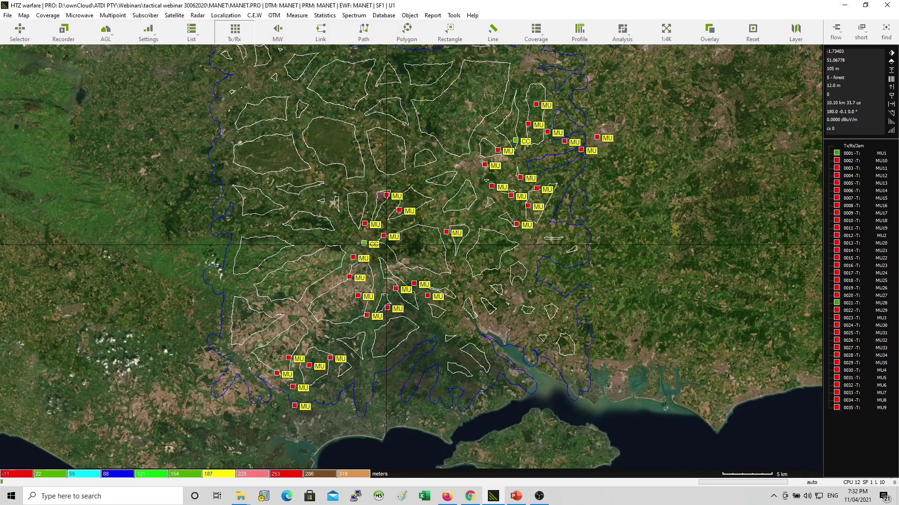
pyautogui.scroll(1, 384, 245)
pyautogui.moveTo(459, 230); pyautogui.dragTo(414, 248)
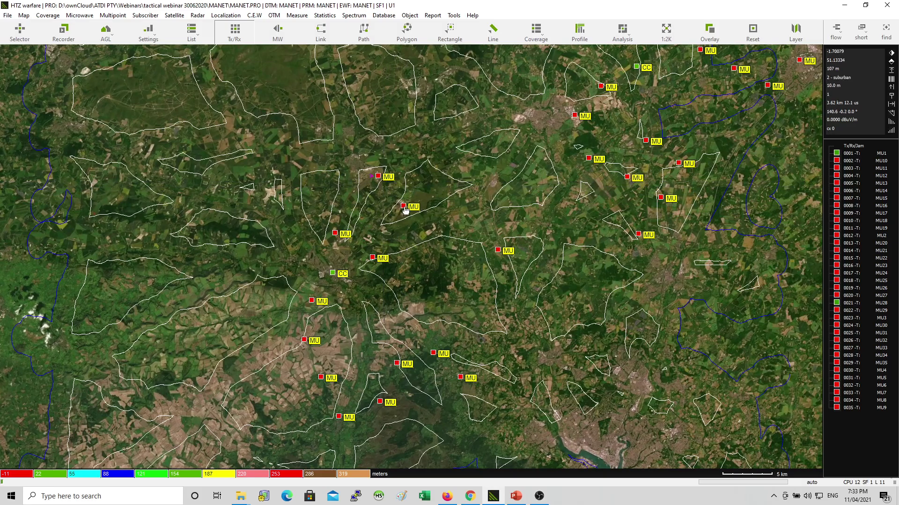
pyautogui.moveTo(405, 210); pyautogui.dragTo(373, 209)
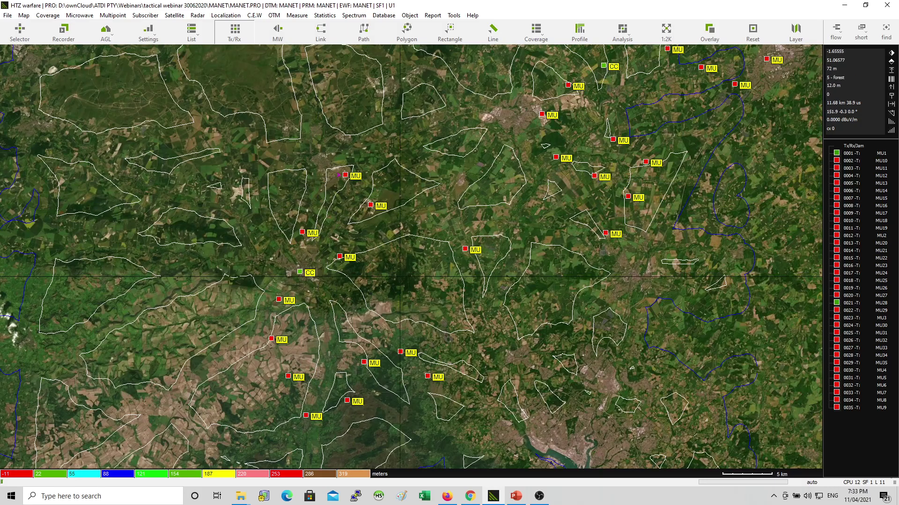
pyautogui.scroll(-1, 467, 266)
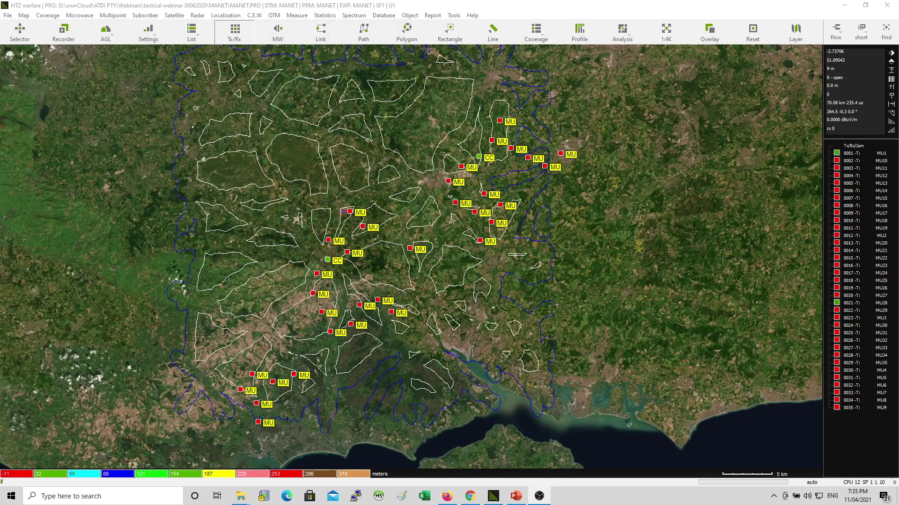
pyautogui.click(413, 226)
pyautogui.moveTo(392, 239); pyautogui.dragTo(400, 248)
pyautogui.scroll(1, 398, 250)
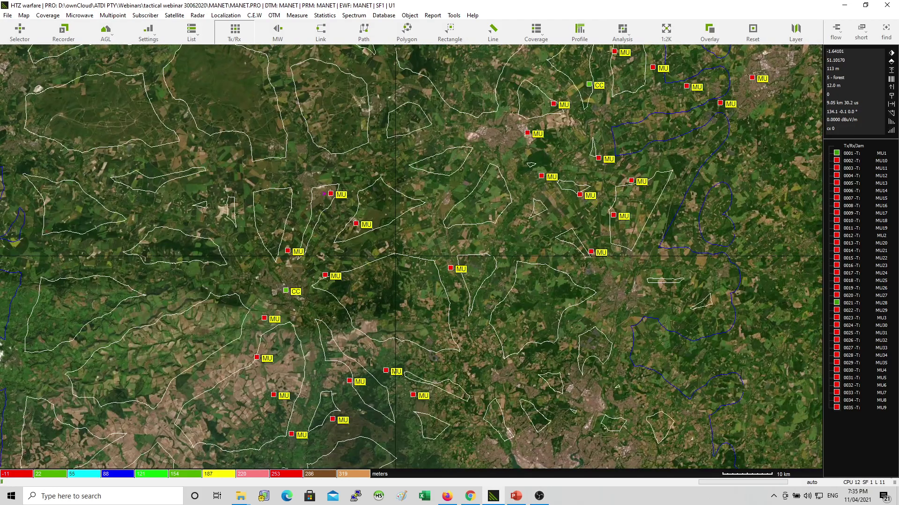
pyautogui.scroll(-1, 384, 249)
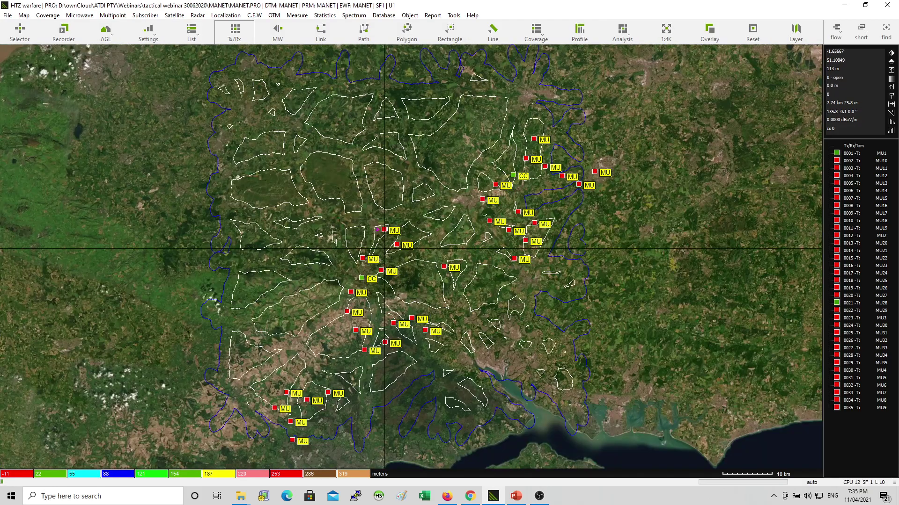
# Highlight the area enclosed by the existing vector polygon around the deployment and clear the highlight after examining it.
pyautogui.click(406, 37)
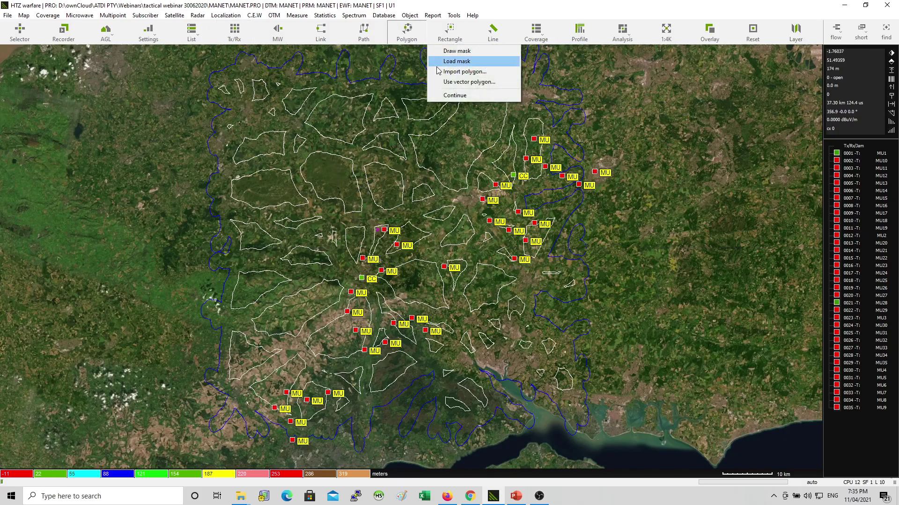
pyautogui.click(467, 82)
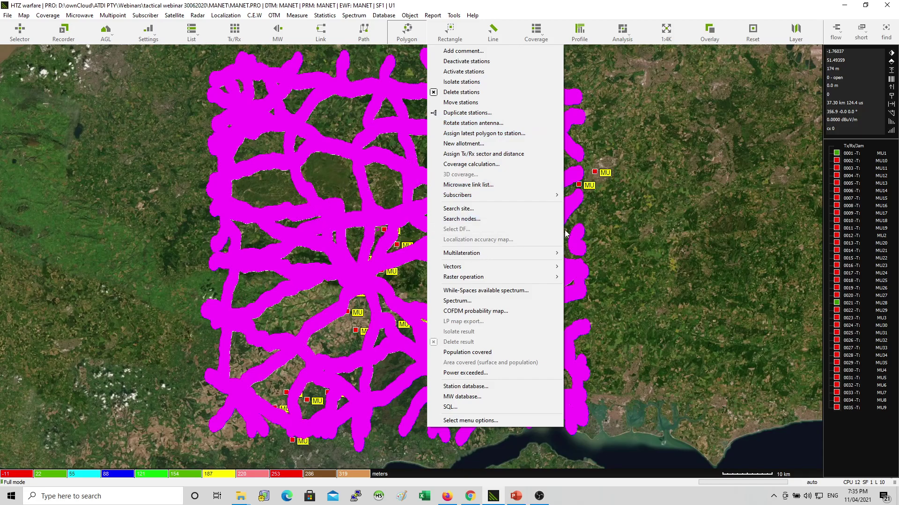
pyautogui.click(598, 173)
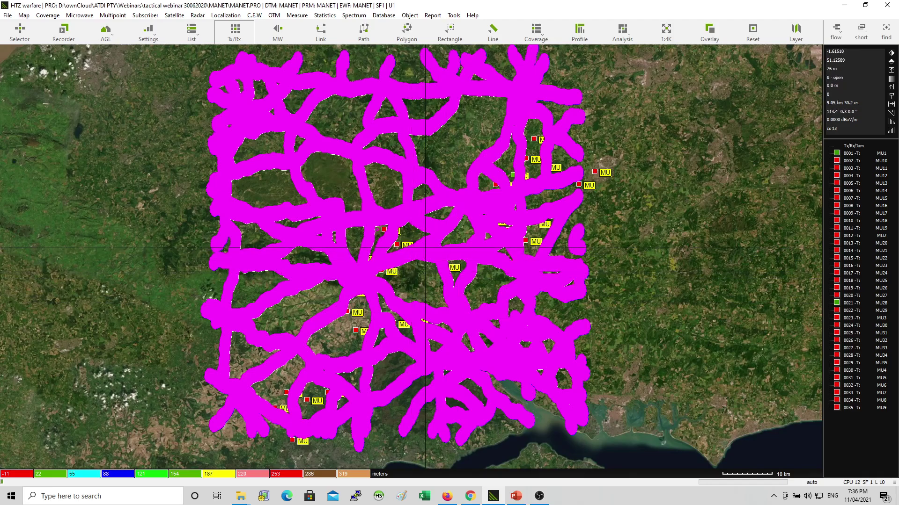
pyautogui.press('Escape')
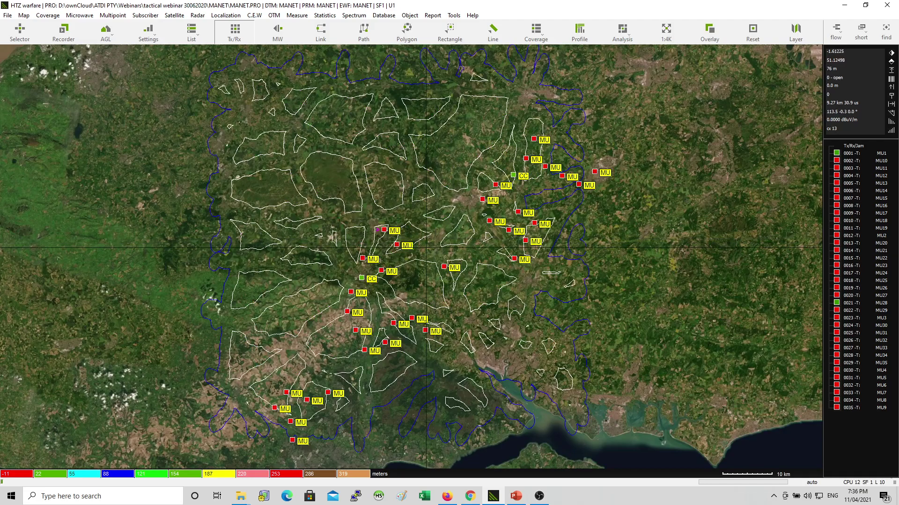
# Run the multipoint server connections with all servers connected, existing station links removed, new station links created and the field strength model.
pyautogui.moveTo(426, 250); pyautogui.dragTo(412, 248)
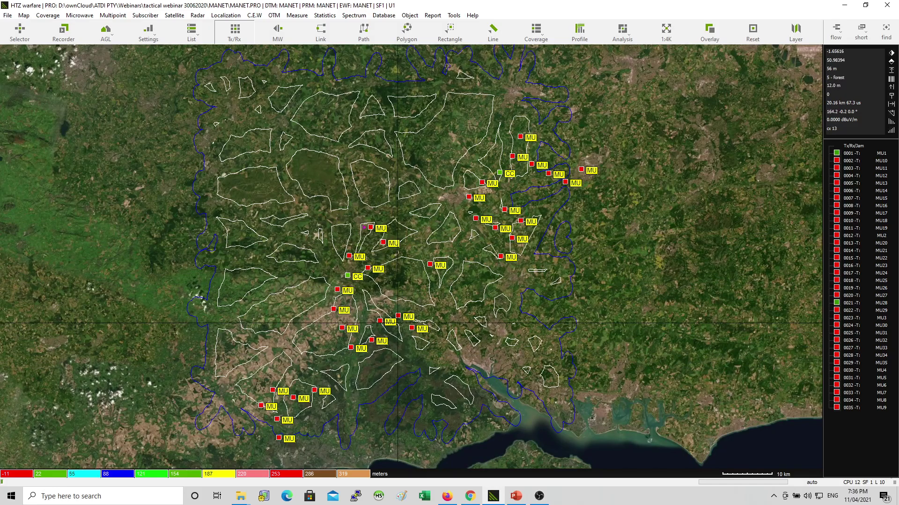
pyautogui.click(122, 16)
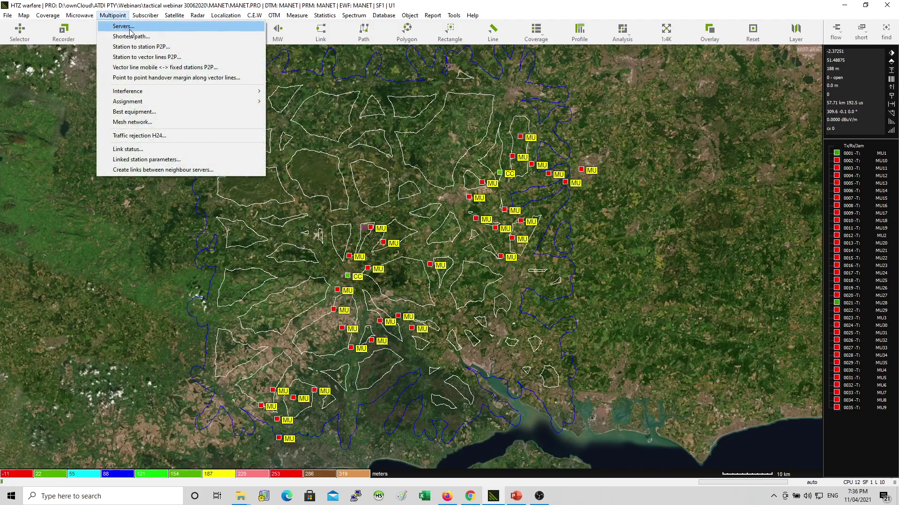
pyautogui.click(123, 27)
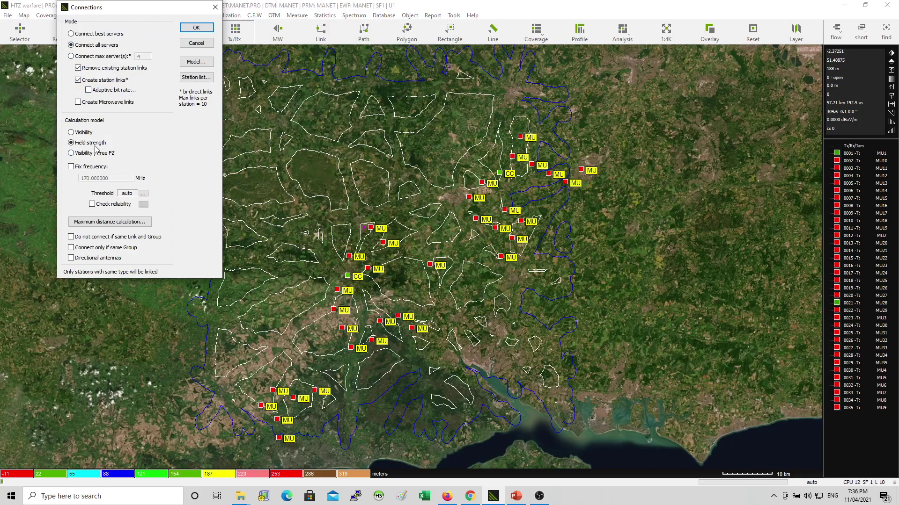
pyautogui.click(143, 222)
pyautogui.click(587, 267)
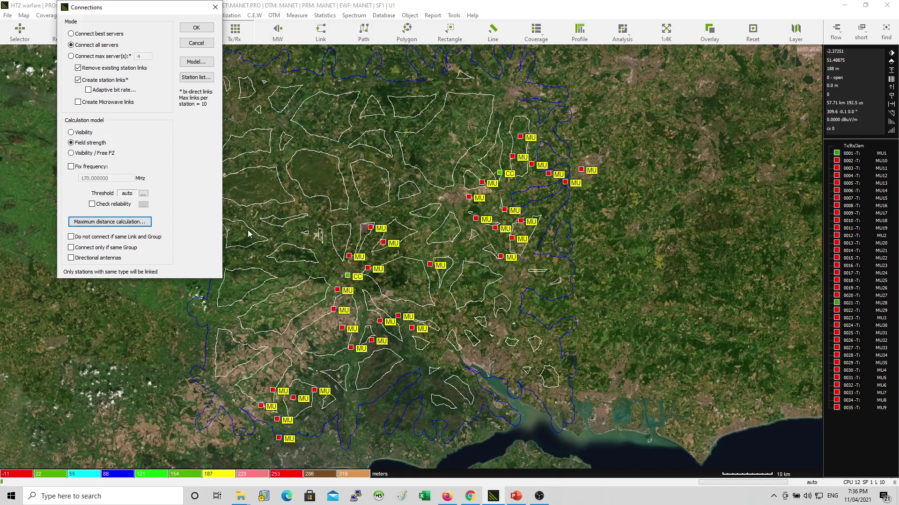
pyautogui.click(196, 29)
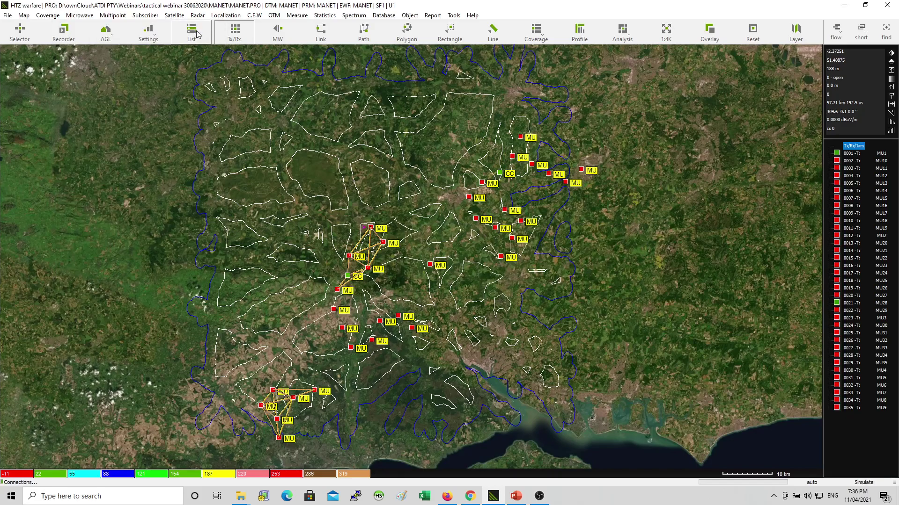
pyautogui.click(436, 397)
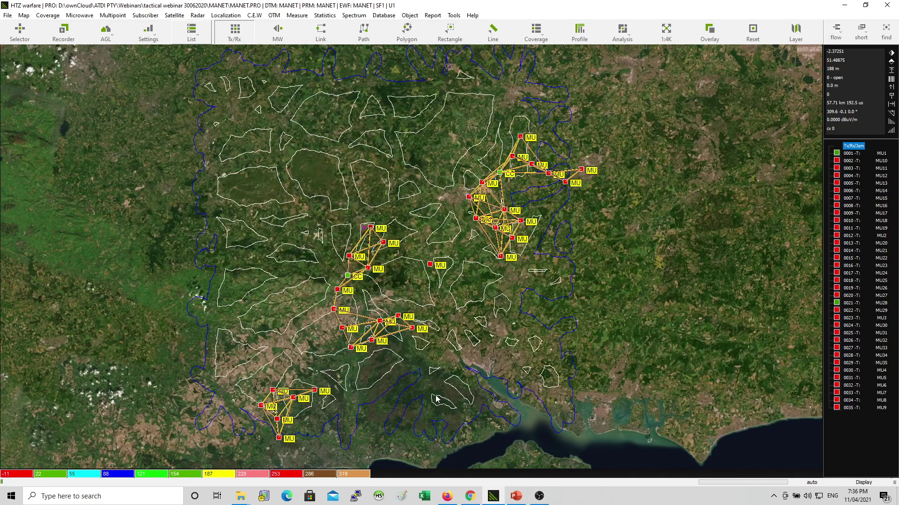
# Examine the calculated station links across the southwestern, central and northeastern clusters and around their command centres.
pyautogui.moveTo(425, 304); pyautogui.dragTo(401, 279)
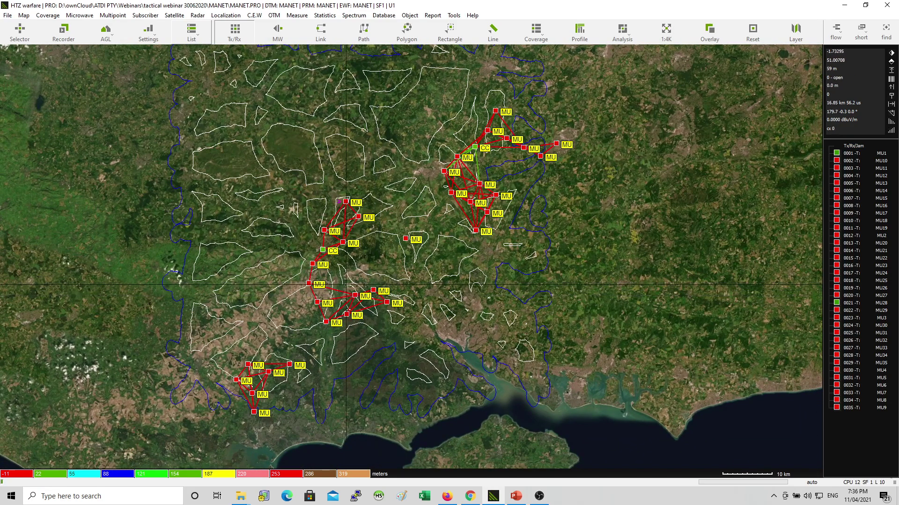
pyautogui.scroll(1, 348, 291)
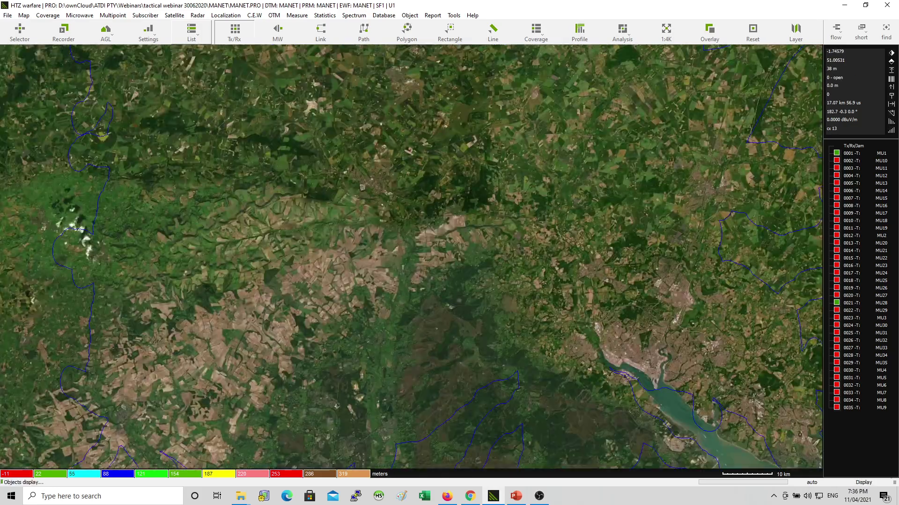
pyautogui.scroll(-1, 329, 279)
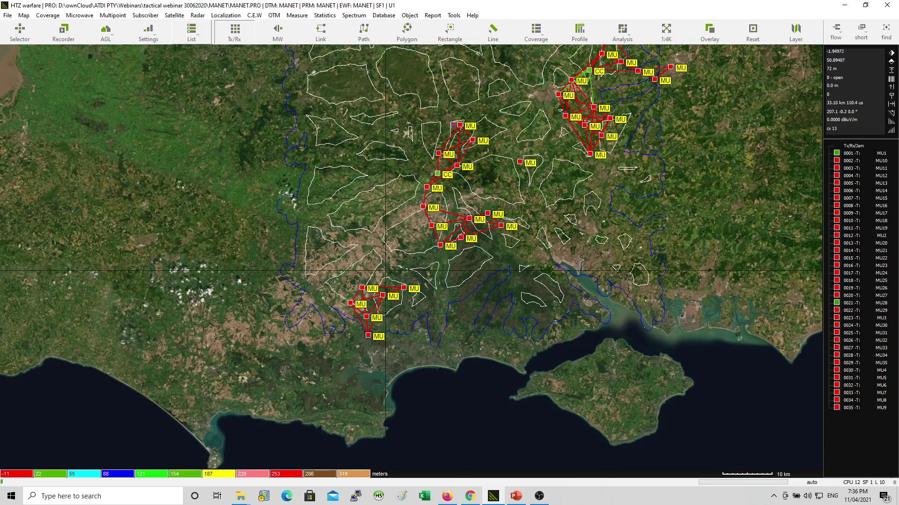
pyautogui.scroll(1, 364, 311)
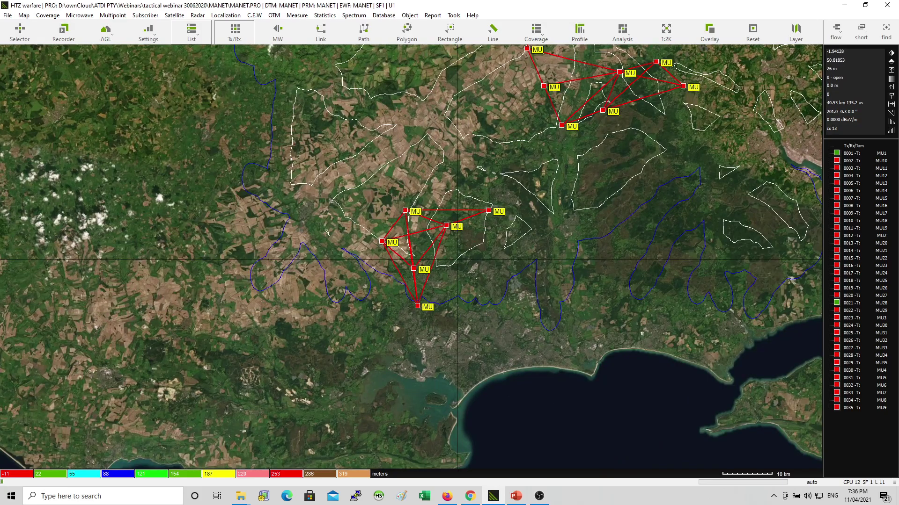
pyautogui.moveTo(503, 255); pyautogui.dragTo(392, 389)
pyautogui.moveTo(499, 148); pyautogui.dragTo(438, 217)
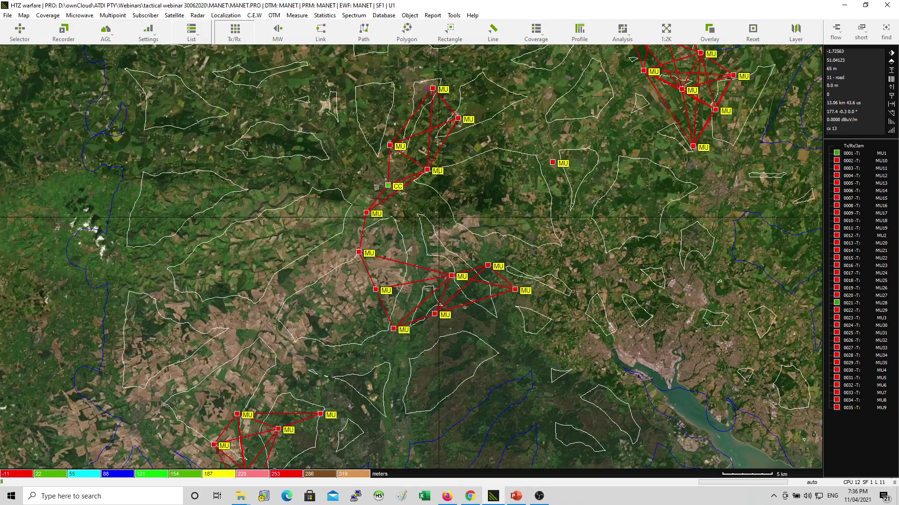
pyautogui.moveTo(462, 186); pyautogui.dragTo(432, 215)
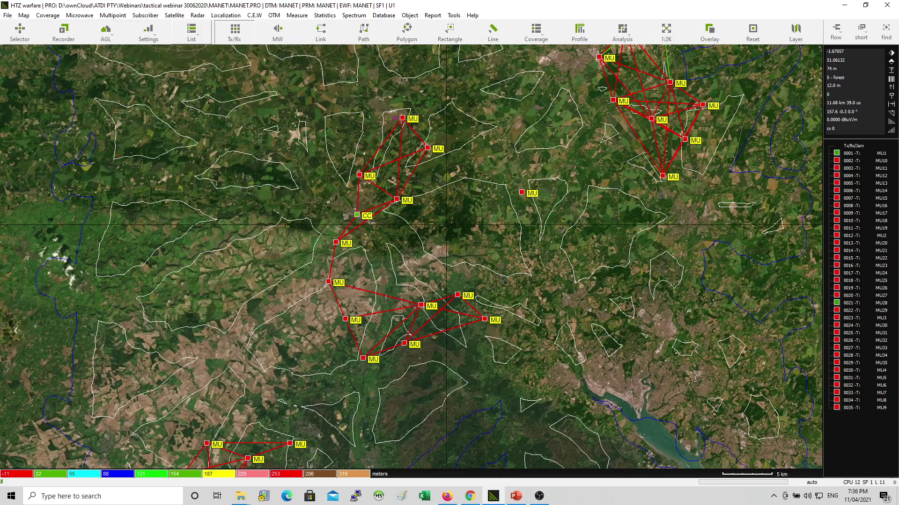
pyautogui.moveTo(488, 247); pyautogui.dragTo(375, 275)
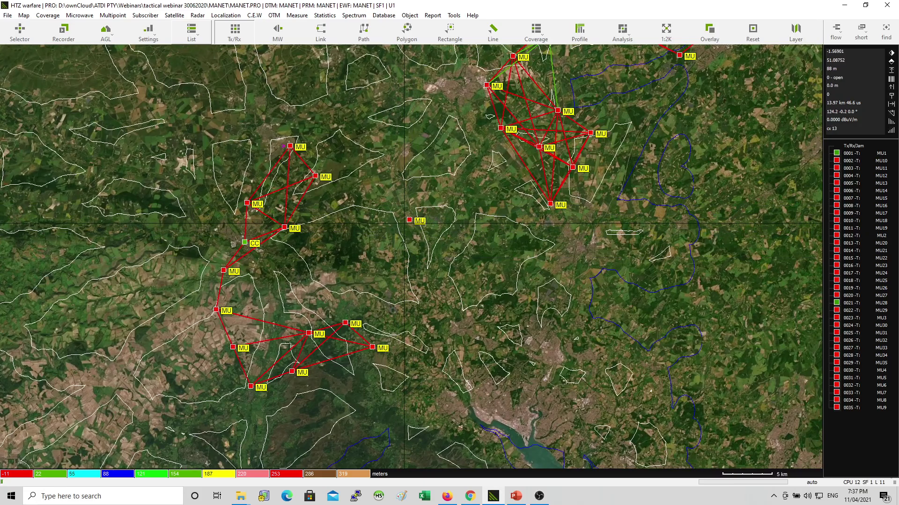
pyautogui.moveTo(477, 219); pyautogui.dragTo(380, 321)
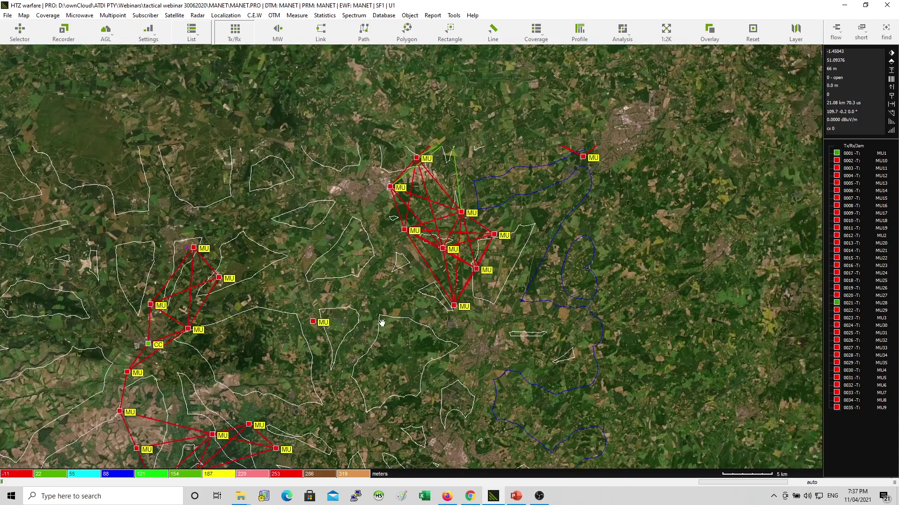
pyautogui.moveTo(531, 167); pyautogui.dragTo(486, 228)
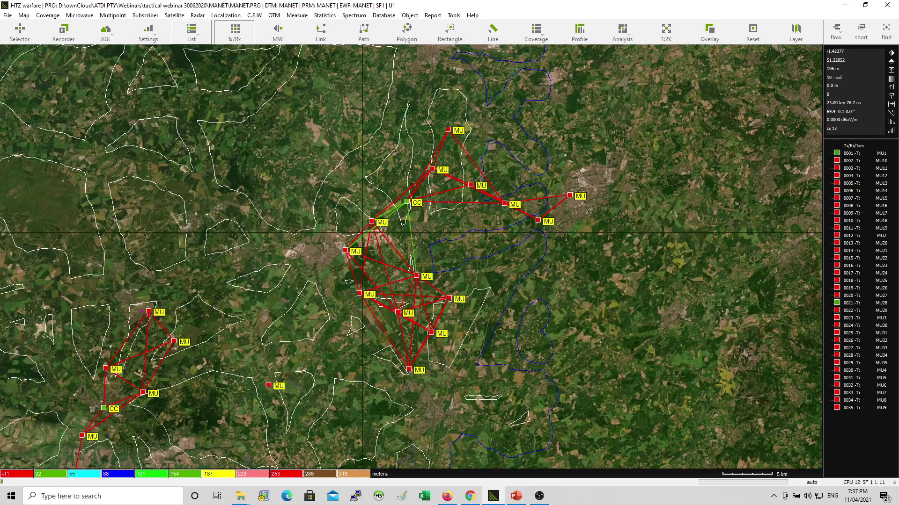
# Compare the central cluster's links with the southwestern cluster and inspect the gap between the two groups.
pyautogui.press('Down')
pyautogui.press('Left')
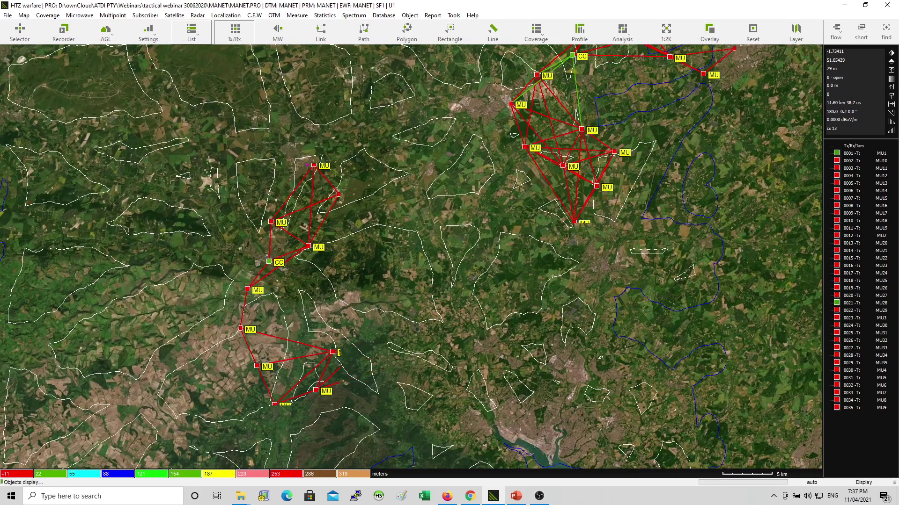
pyautogui.scroll(-1, 311, 276)
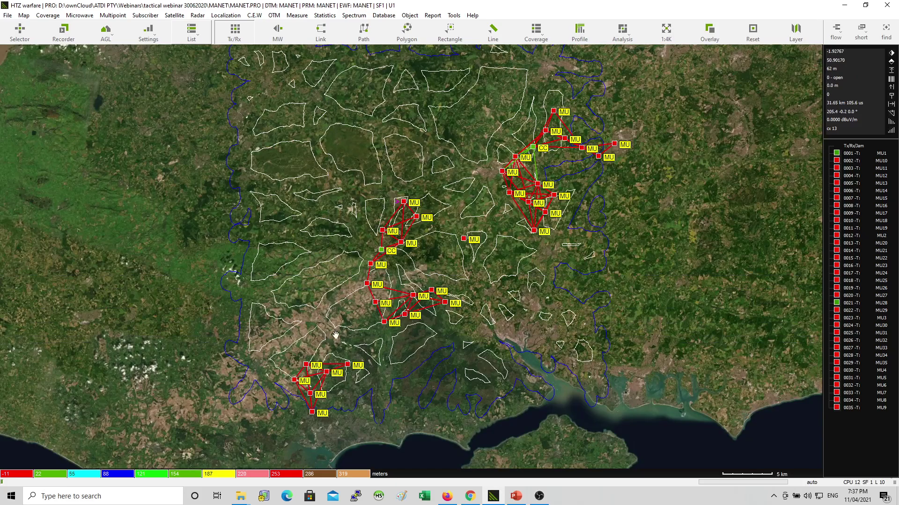
pyautogui.scroll(-1, 328, 325)
pyautogui.scroll(1, 313, 342)
pyautogui.moveTo(485, 238); pyautogui.dragTo(389, 289)
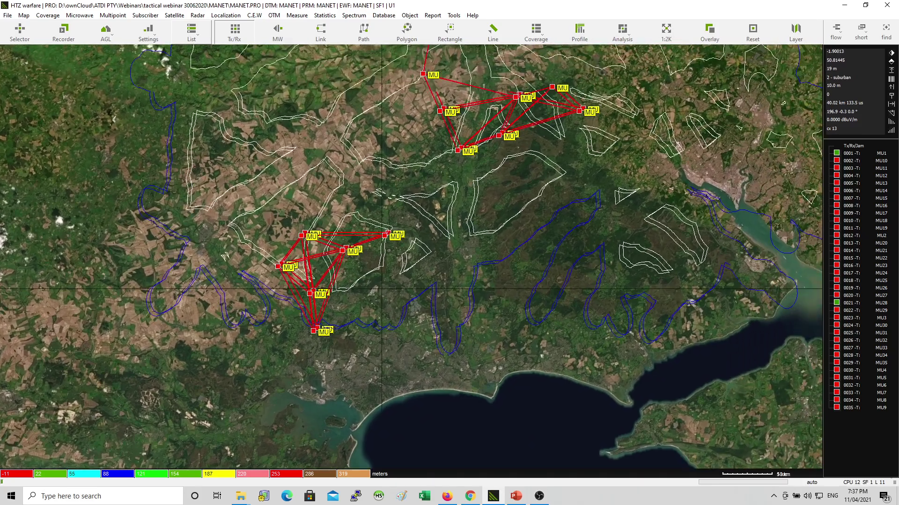
pyautogui.scroll(-1, 394, 276)
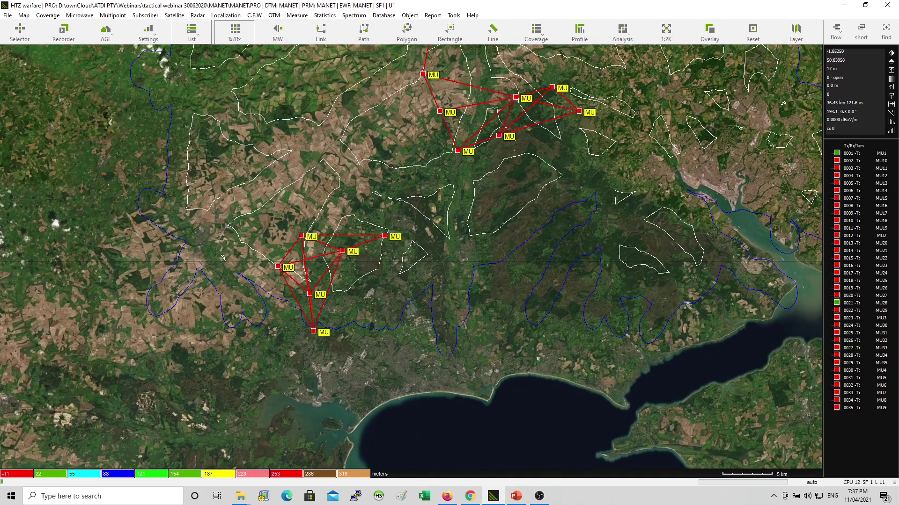
# Set the central cluster's command centre as the reference station.
pyautogui.scroll(-1, 424, 257)
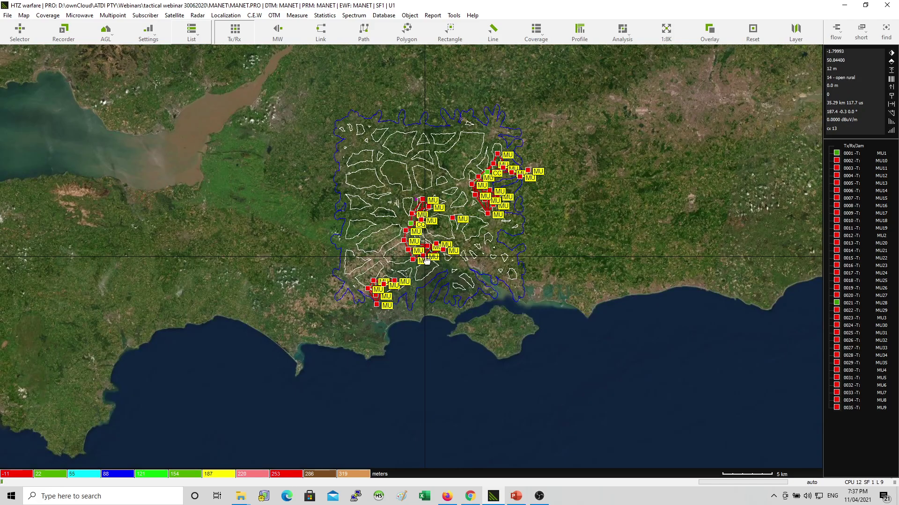
pyautogui.moveTo(469, 226); pyautogui.dragTo(418, 246)
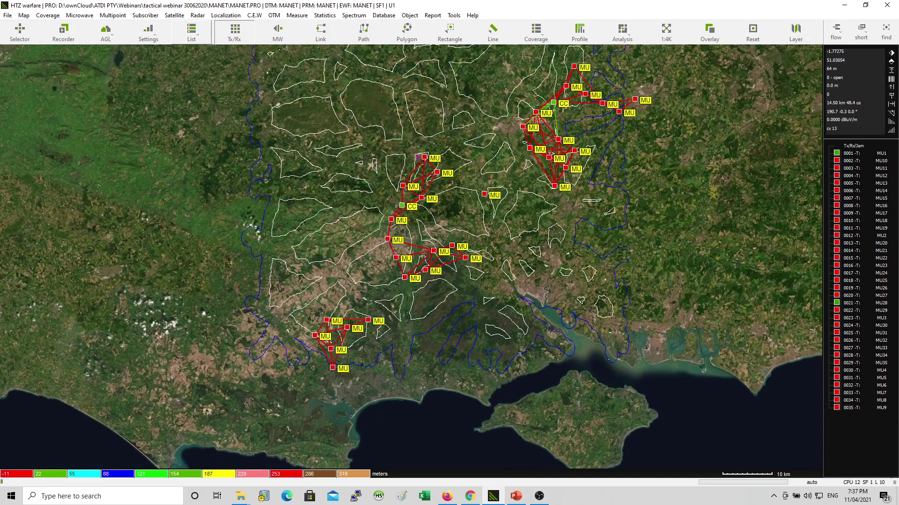
pyautogui.rightClick(400, 205)
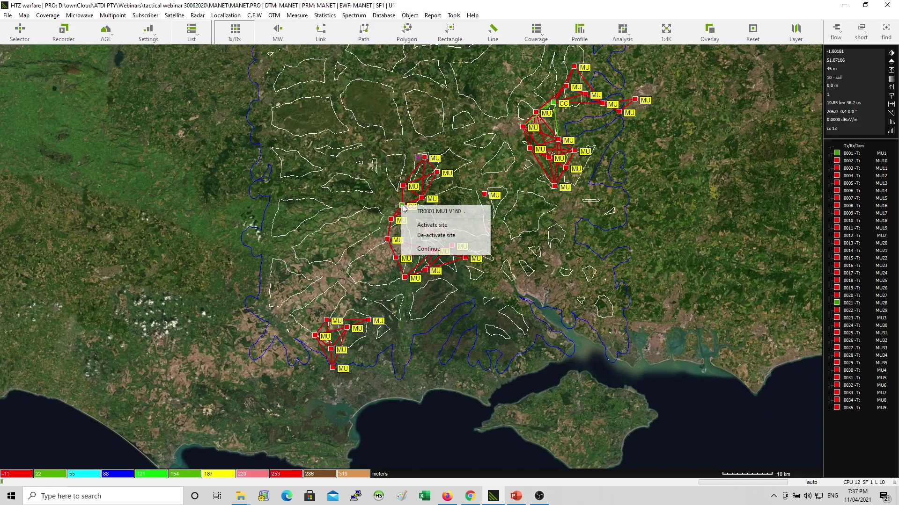
pyautogui.click(434, 209)
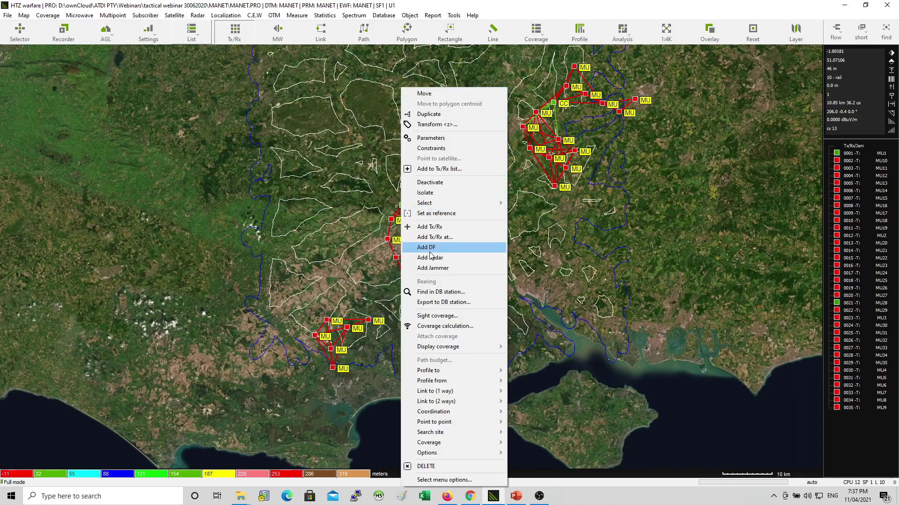
pyautogui.click(443, 214)
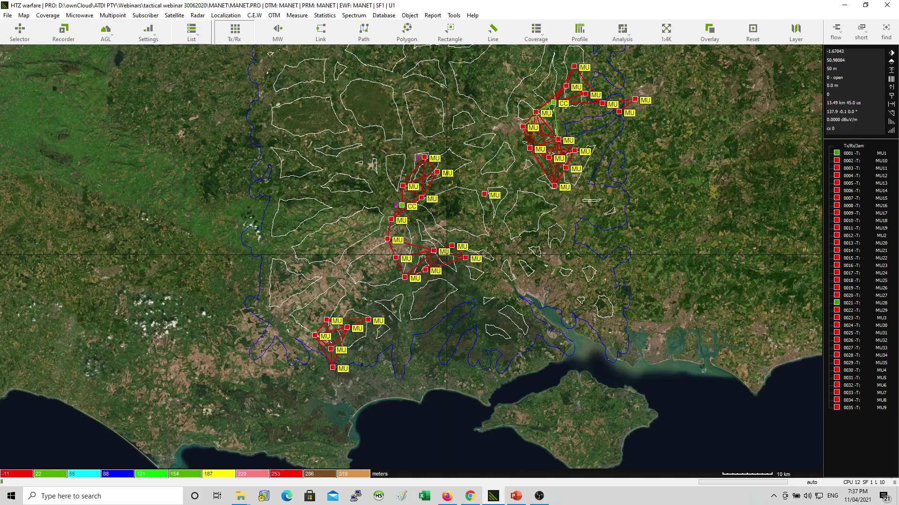
# Trace the shortest path links between the reference station and the easternmost mobile unit of the central cluster.
pyautogui.rightClick(471, 264)
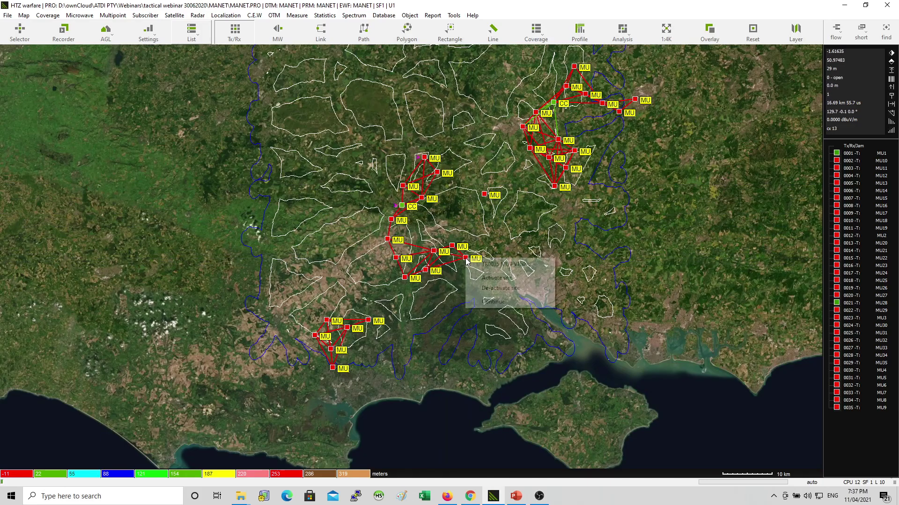
pyautogui.click(506, 262)
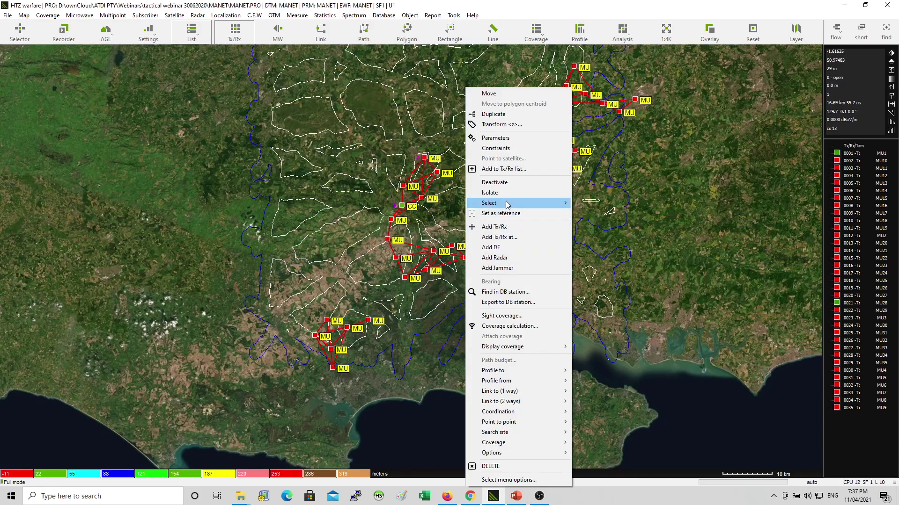
pyautogui.moveTo(507, 205)
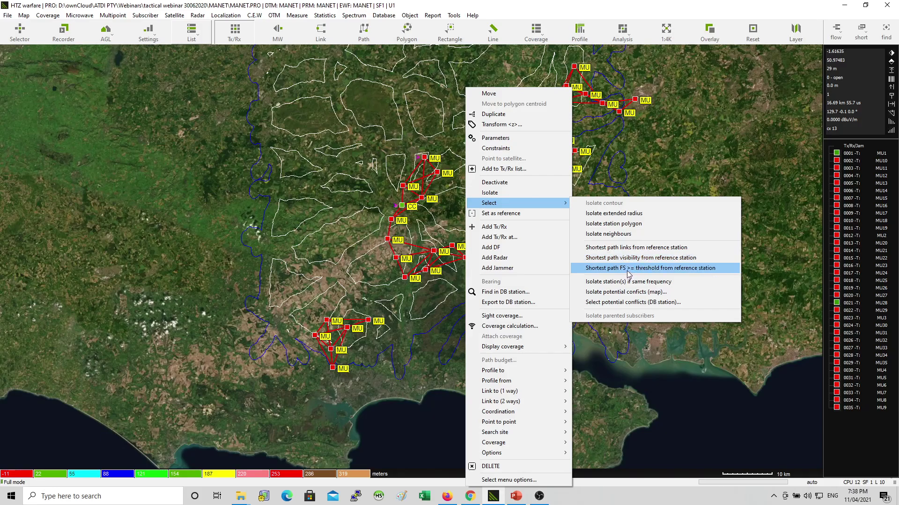
pyautogui.click(645, 248)
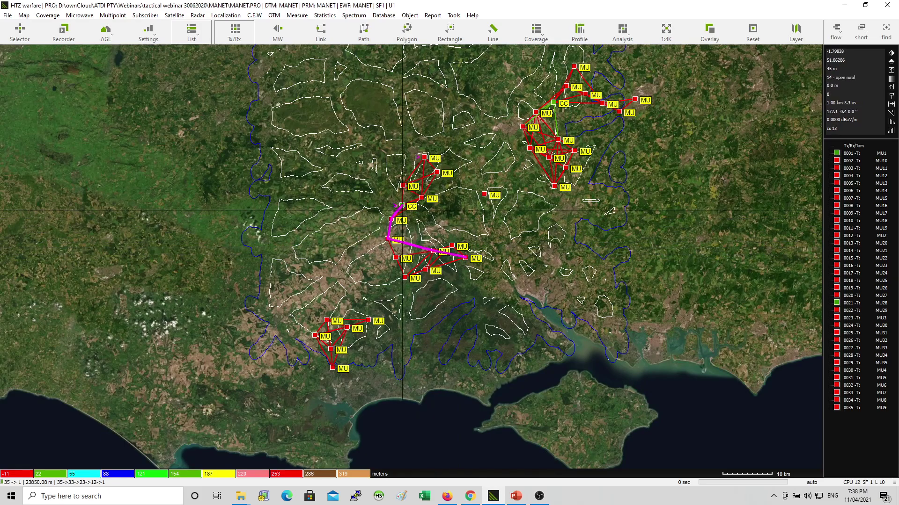
# Trace the shortest path links between the reference station and mobile unit MU6, and clear the traced paths.
pyautogui.rightClick(427, 273)
pyautogui.click(446, 276)
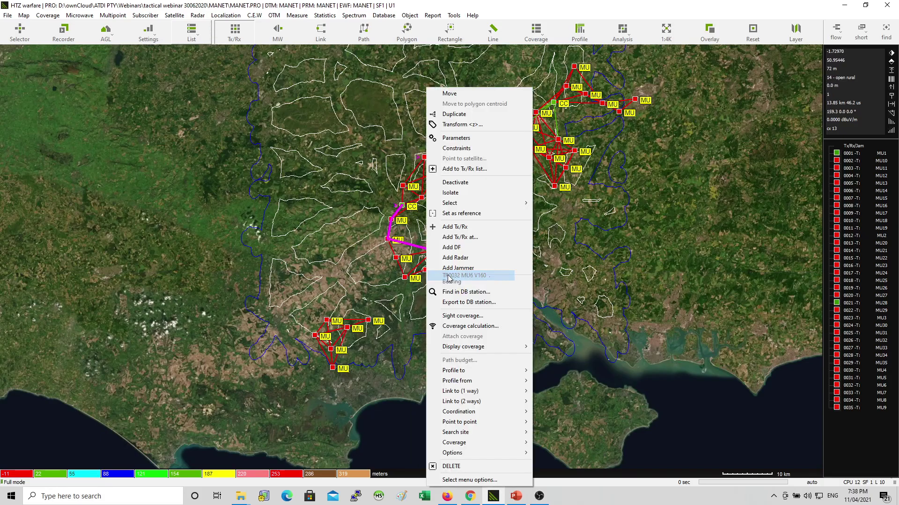
pyautogui.moveTo(466, 202)
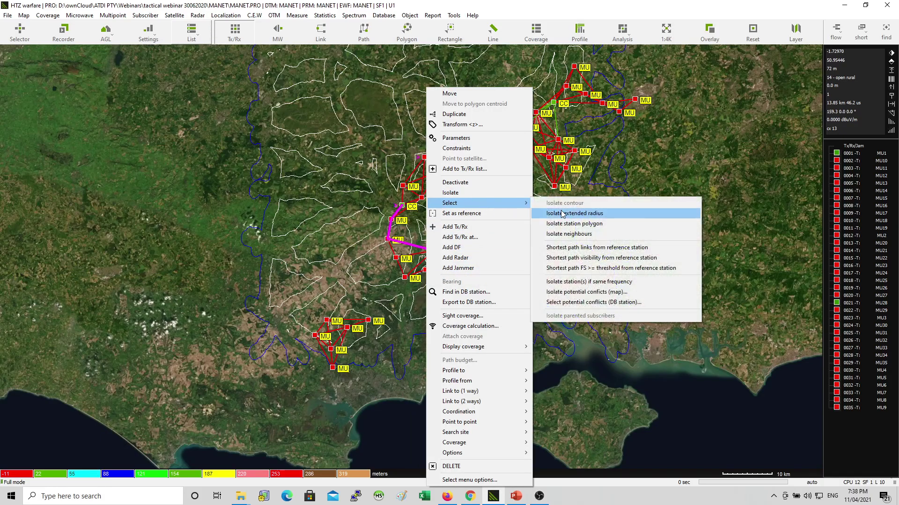
pyautogui.click(588, 248)
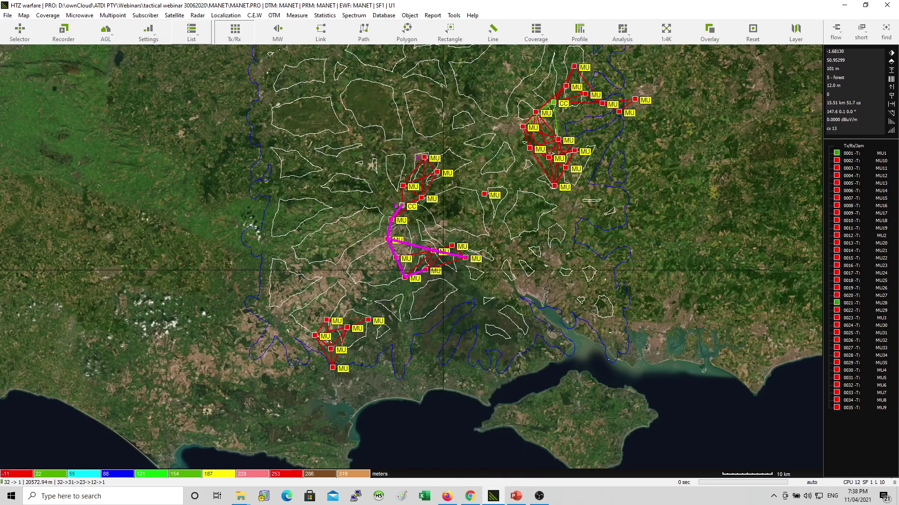
pyautogui.press('Escape')
pyautogui.moveTo(429, 205); pyautogui.dragTo(425, 210)
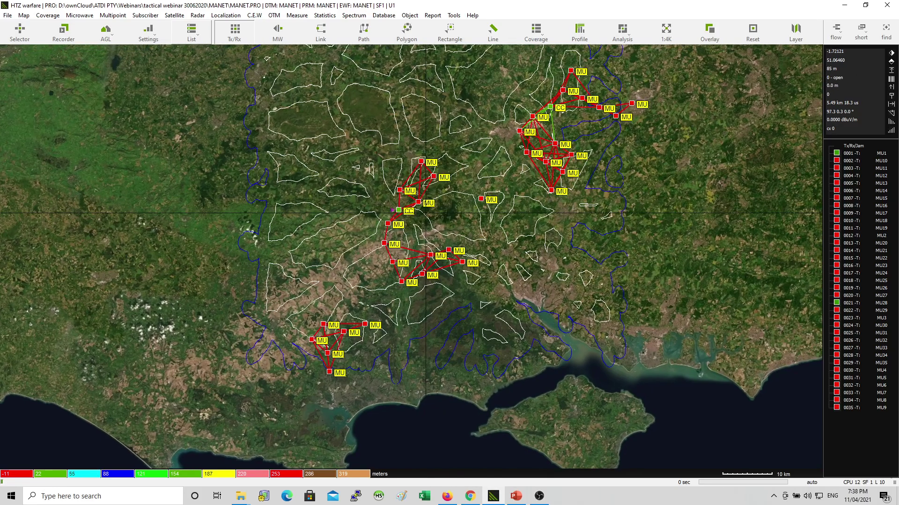
# Display the combined signal coverage of all stations over the whole deployment area.
pyautogui.scroll(-3, 468, 220)
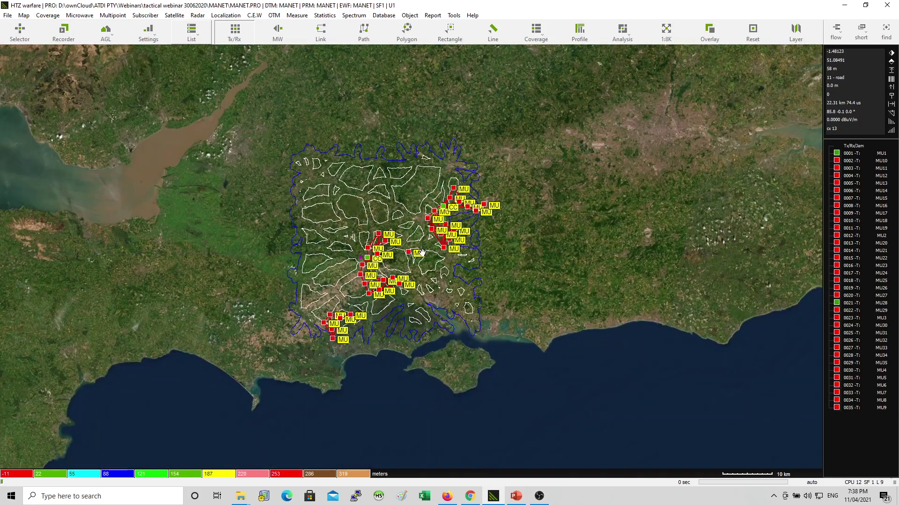
pyautogui.scroll(3, 398, 240)
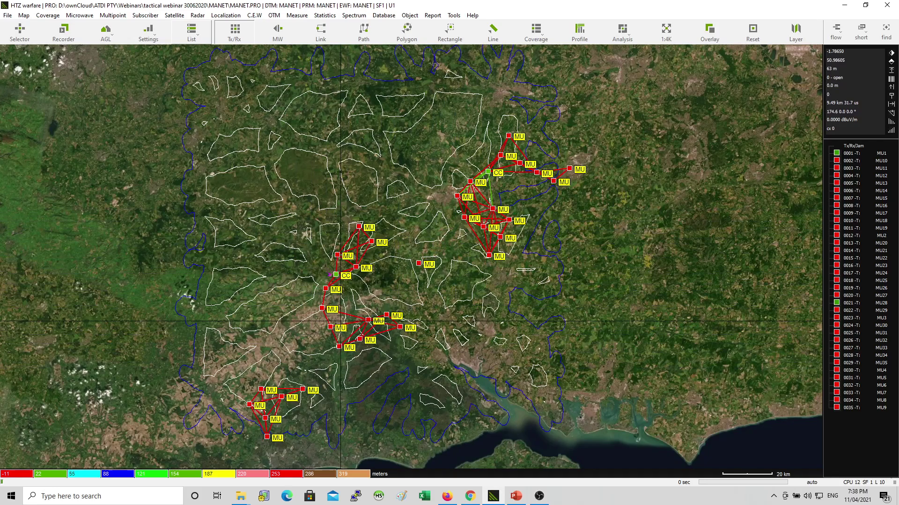
pyautogui.click(407, 31)
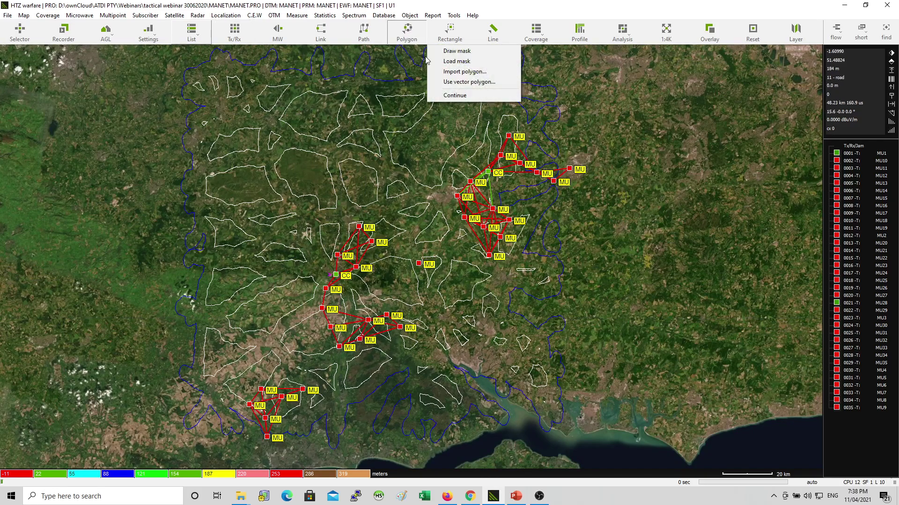
pyautogui.click(335, 185)
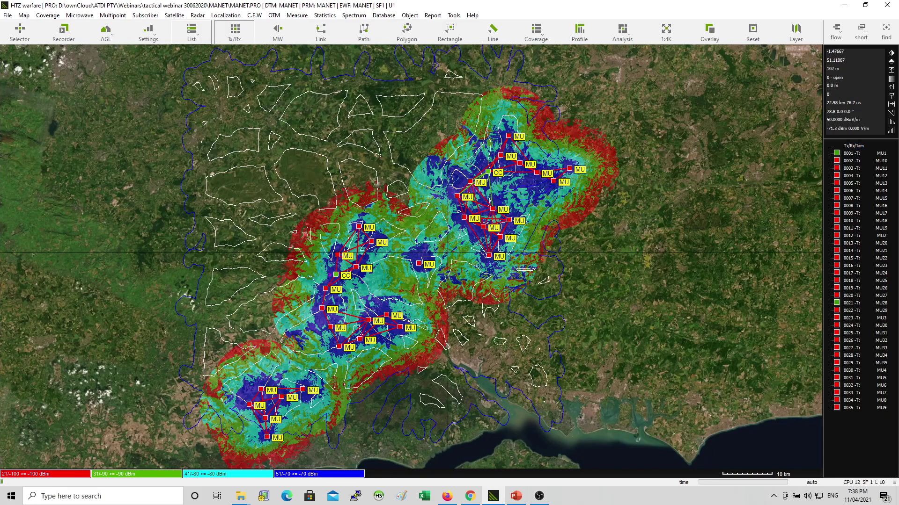
# Review the available network coverage calculation options and leave them without running one.
pyautogui.click(47, 15)
pyautogui.moveTo(99, 26)
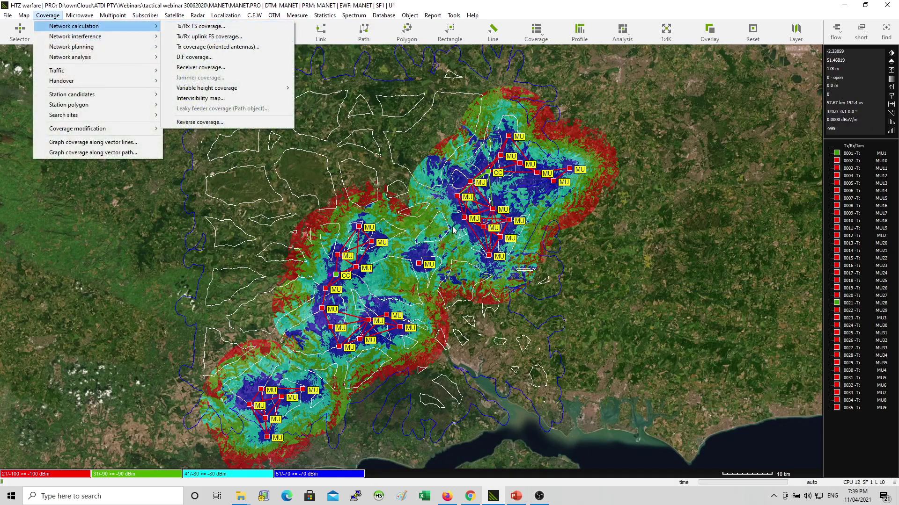
pyautogui.click(373, 4)
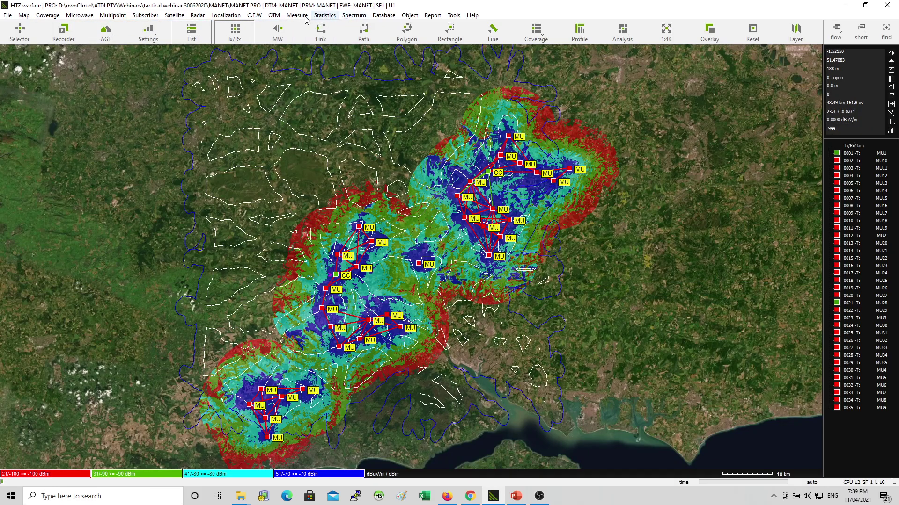
# Use the vector polygon as the search area and open the node search for it.
pyautogui.click(407, 34)
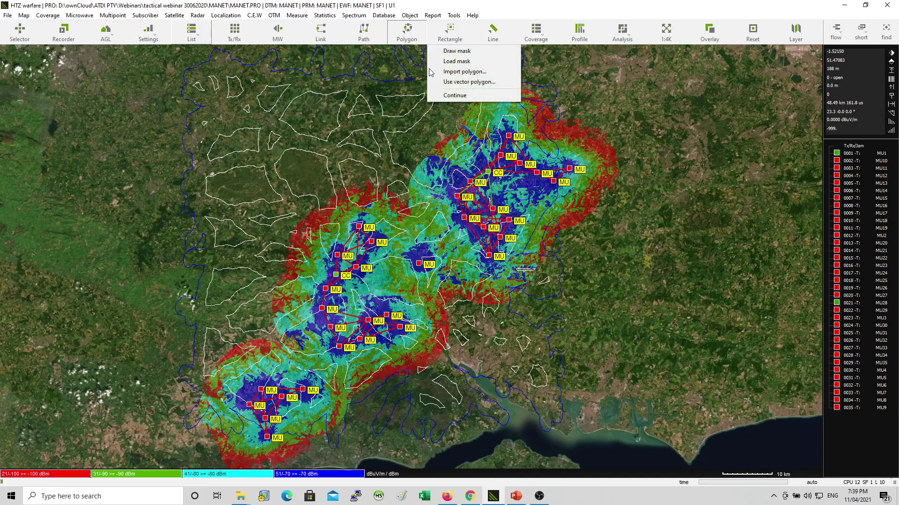
pyautogui.click(470, 82)
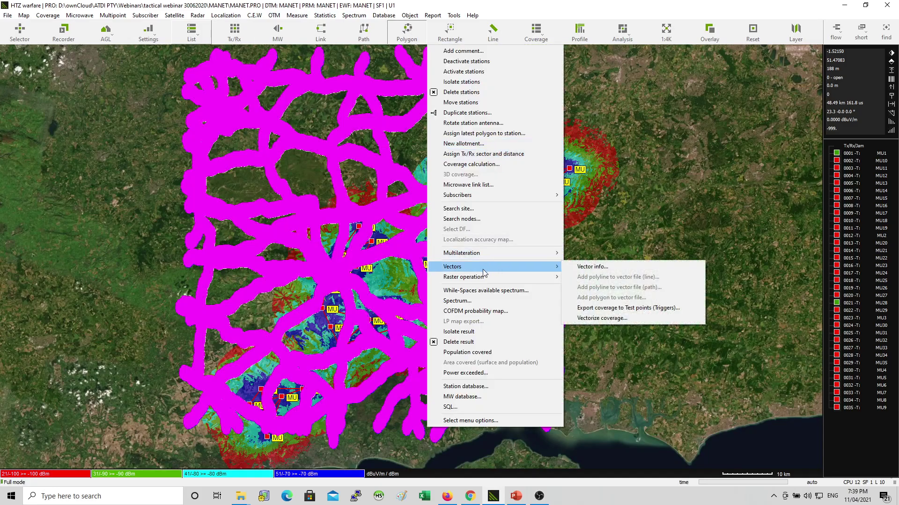
pyautogui.click(474, 220)
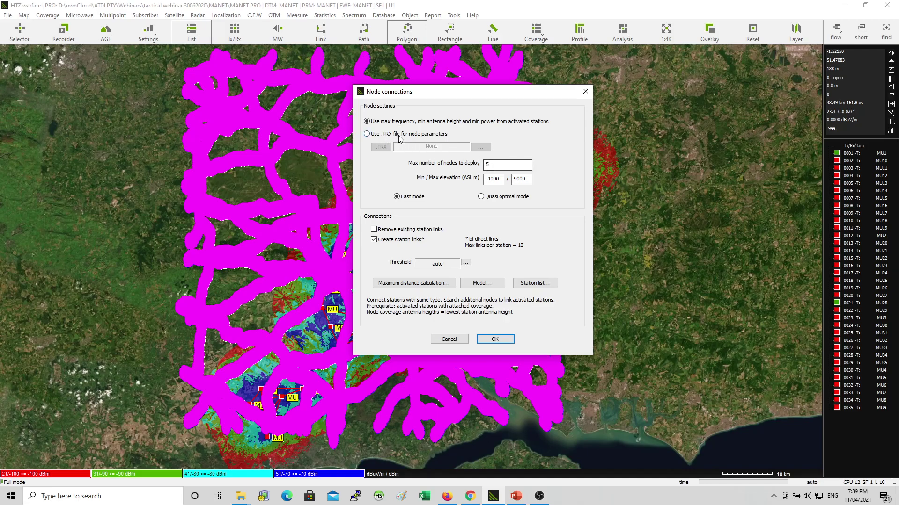
# Load the NODE .TRX file as the parameters for the nodes to deploy.
pyautogui.click(481, 148)
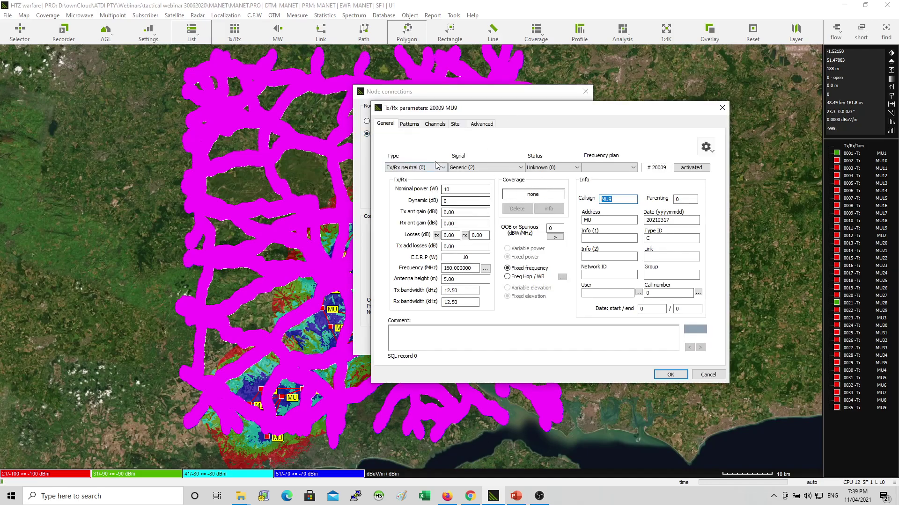
pyautogui.press('Escape')
pyautogui.click(380, 147)
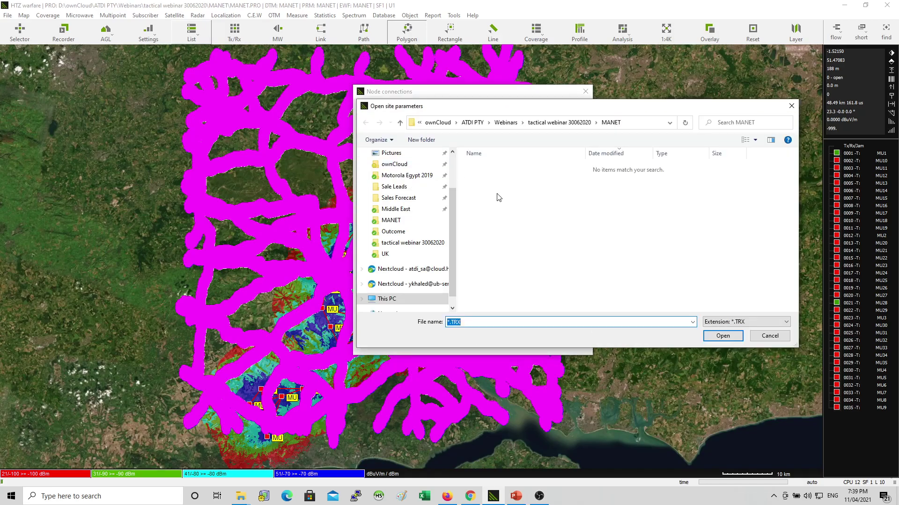
pyautogui.click(578, 125)
pyautogui.doubleClick(495, 170)
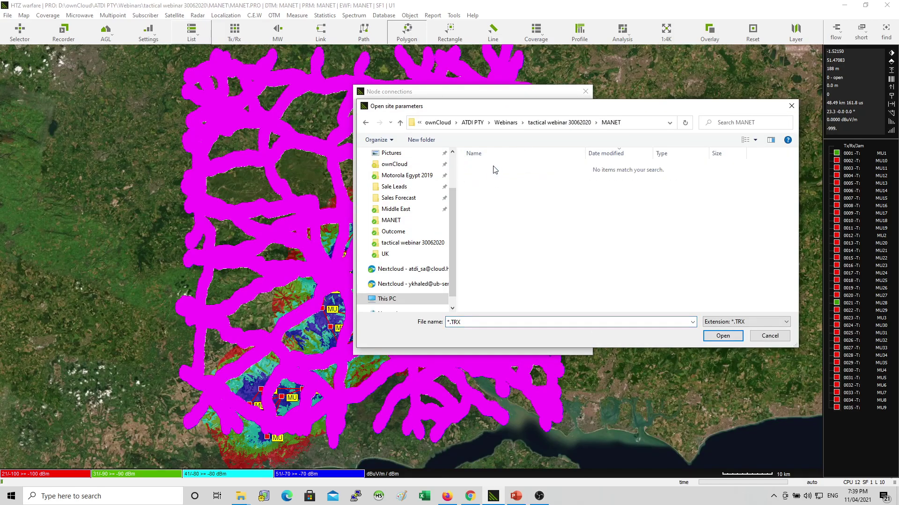
pyautogui.click(580, 124)
pyautogui.doubleClick(487, 177)
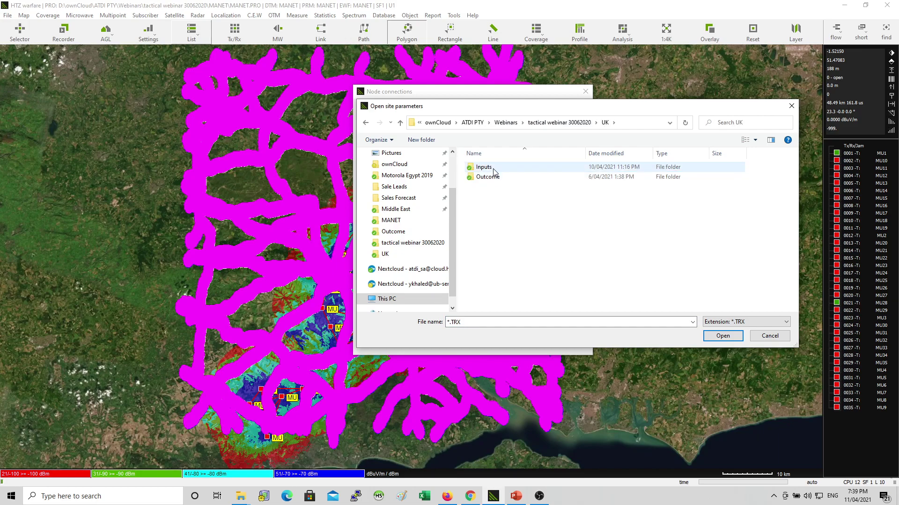
pyautogui.click(494, 178)
pyautogui.doubleClick(494, 178)
pyautogui.doubleClick(489, 168)
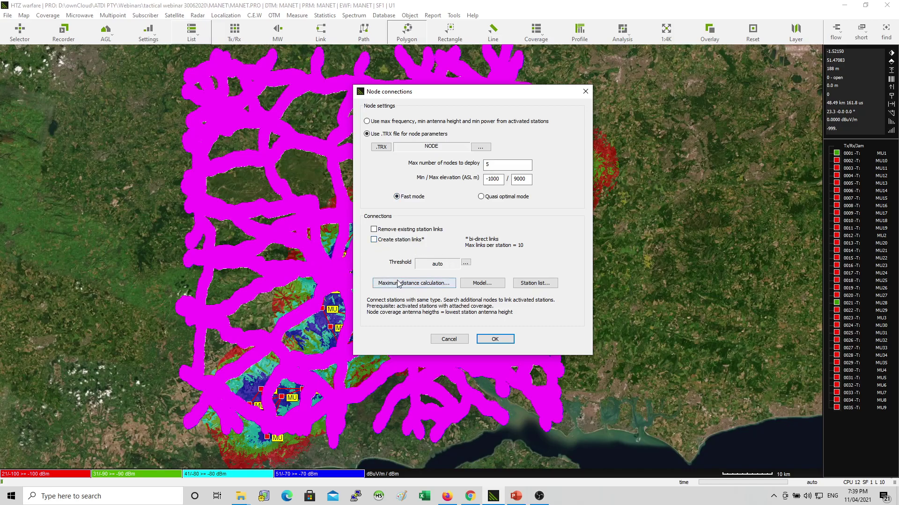
# Run the node search in fast mode for up to 5 nodes with a 10 km distance limit, and close the station connections report.
pyautogui.click(438, 286)
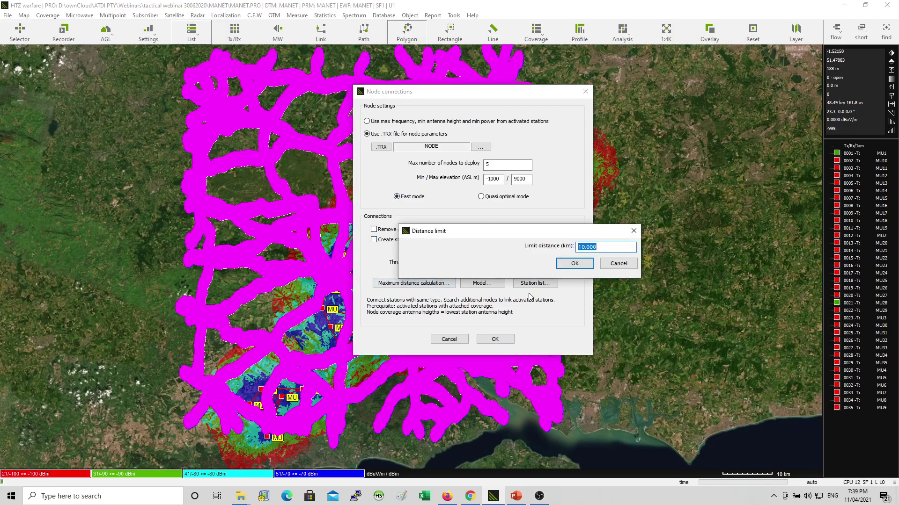
pyautogui.click(574, 265)
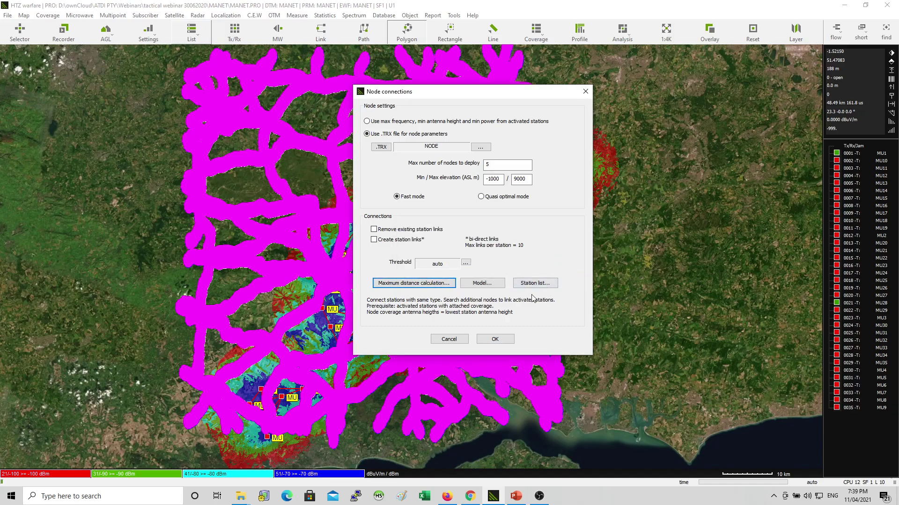
pyautogui.click(506, 341)
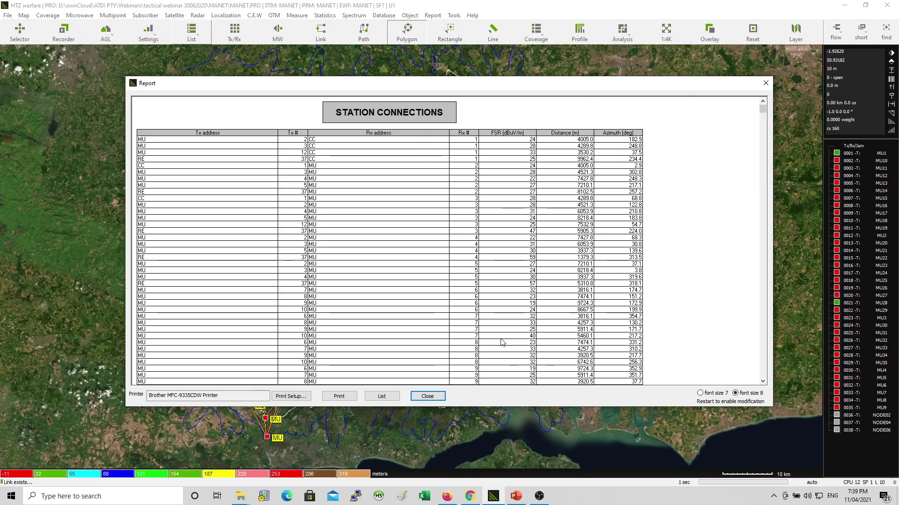
pyautogui.moveTo(453, 82); pyautogui.dragTo(496, 99)
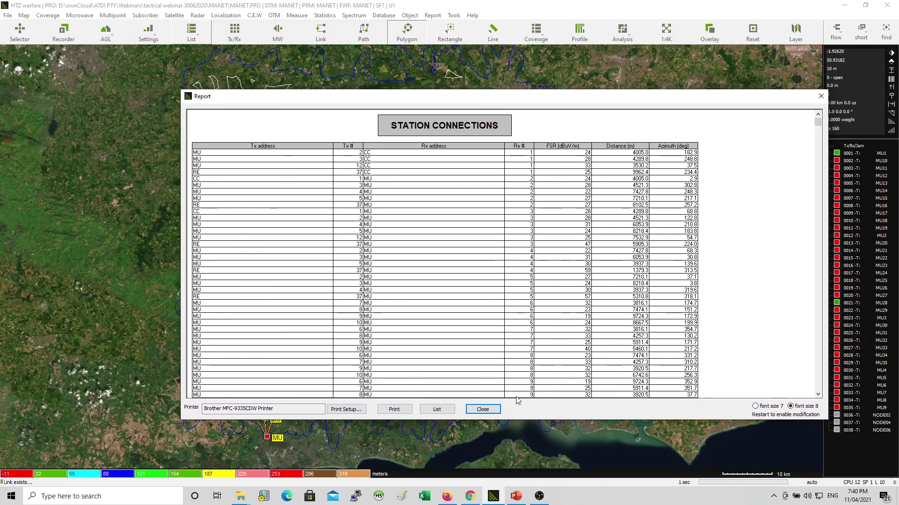
pyautogui.click(482, 410)
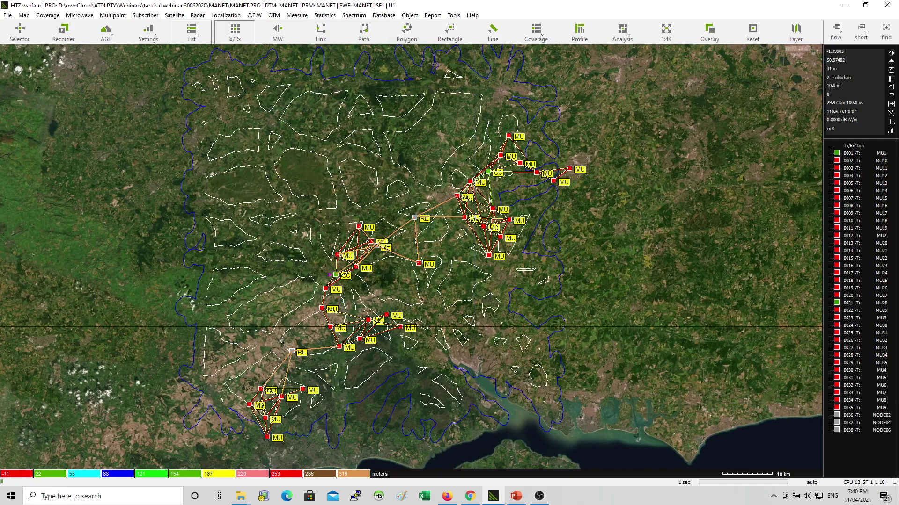
# Examine the new relay nodes linking the central cluster, the isolated mobile unit and the northeastern cluster.
pyautogui.click(415, 218)
pyautogui.click(411, 219)
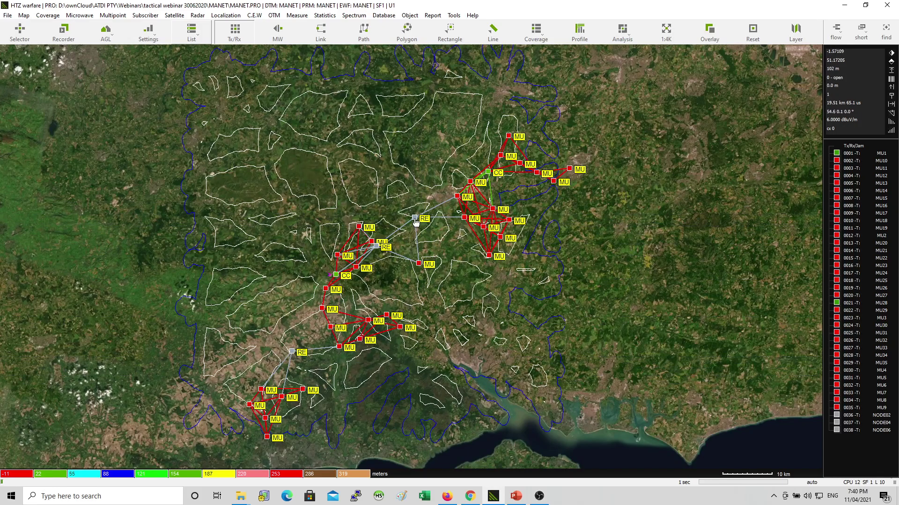
pyautogui.scroll(2, 414, 216)
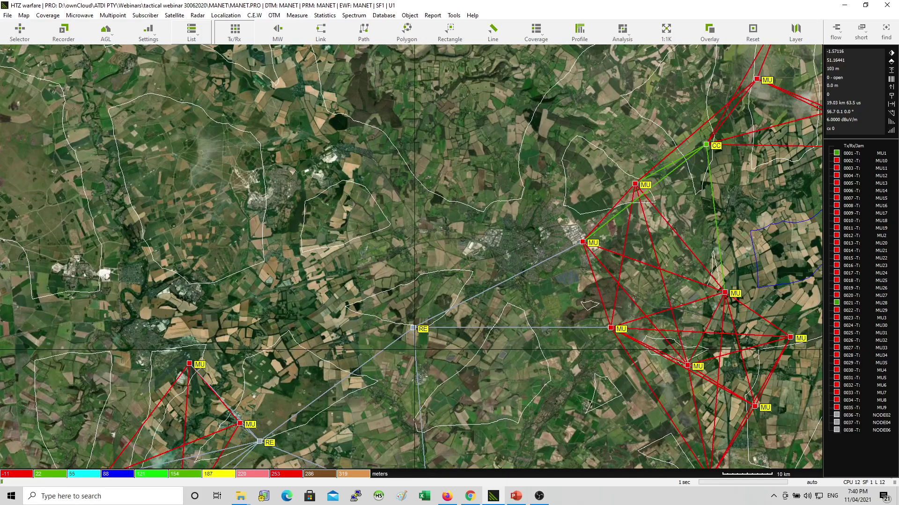
pyautogui.moveTo(402, 366); pyautogui.dragTo(446, 279)
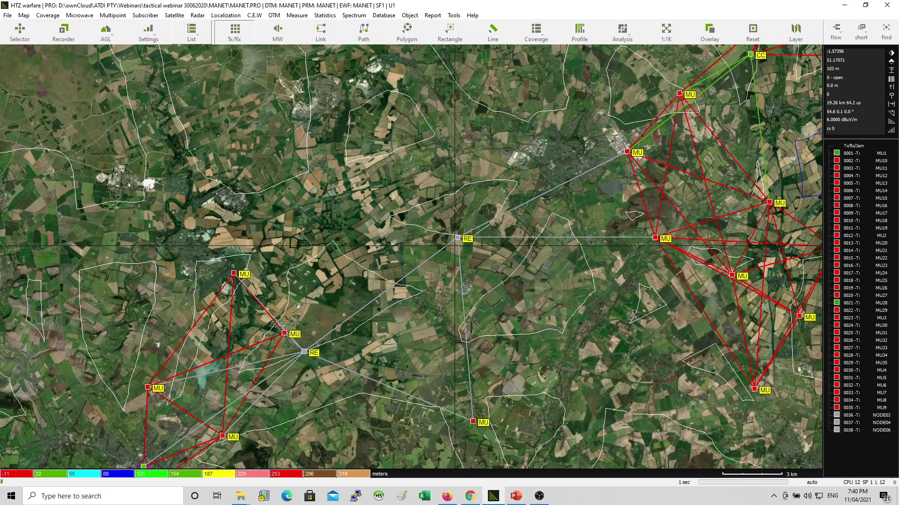
pyautogui.scroll(-1, 444, 244)
pyautogui.moveTo(416, 315); pyautogui.dragTo(410, 292)
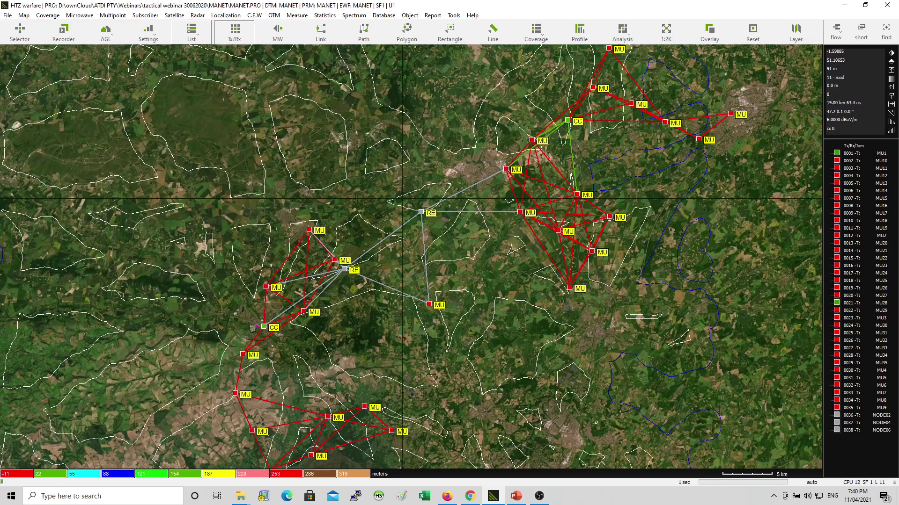
# Examine the relay node bridging the southwestern and central clusters, and view the whole connected network.
pyautogui.moveTo(378, 341); pyautogui.dragTo(459, 161)
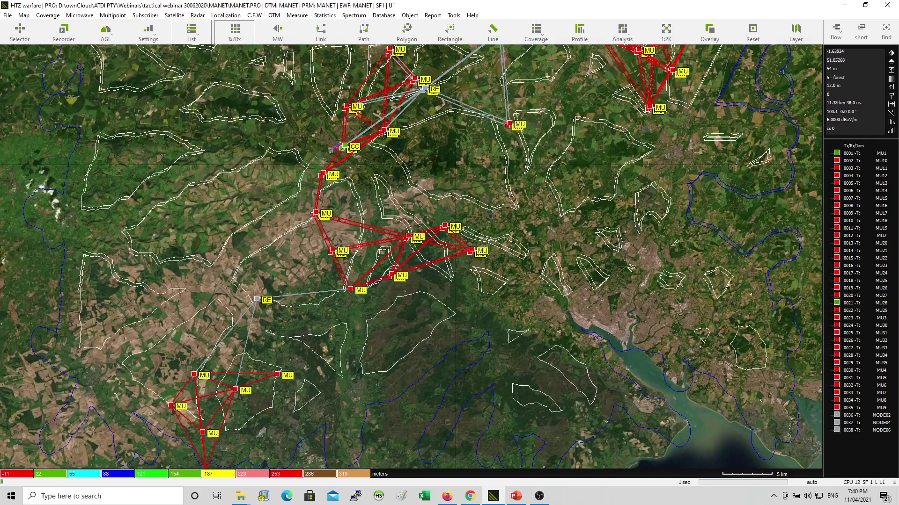
pyautogui.moveTo(277, 321); pyautogui.dragTo(341, 263)
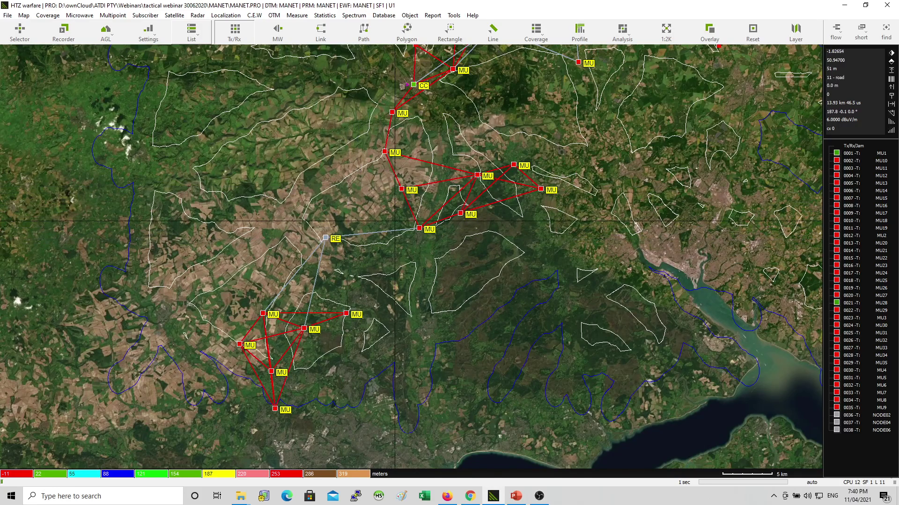
pyautogui.scroll(-1, 392, 221)
pyautogui.moveTo(515, 201); pyautogui.dragTo(421, 243)
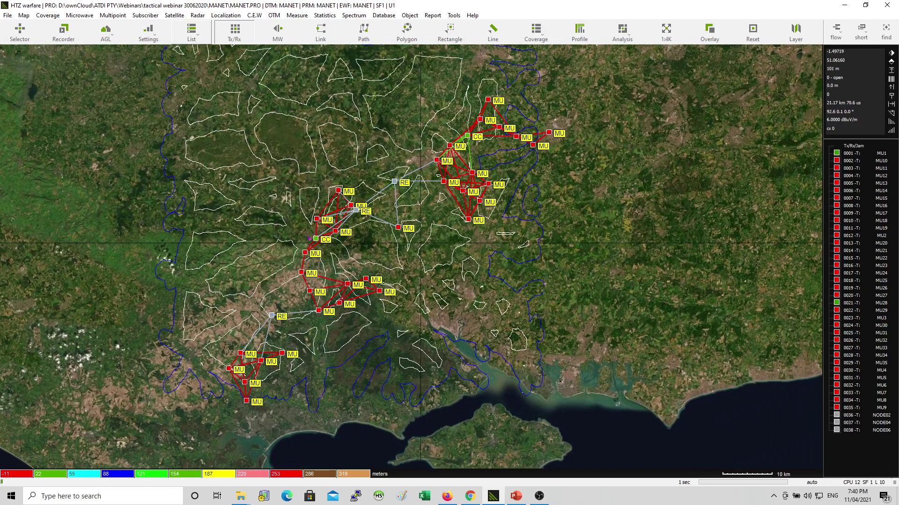